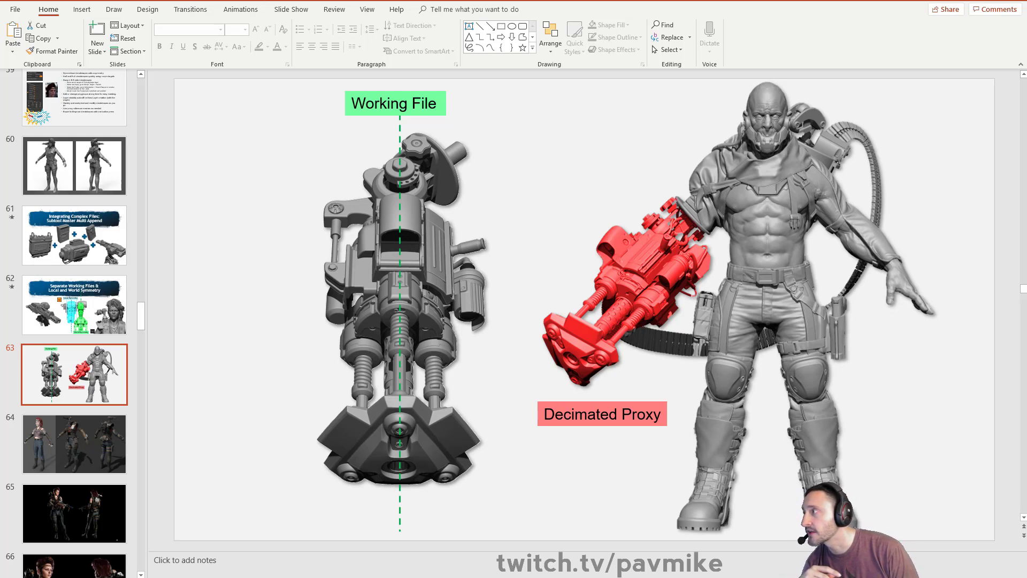
- Switch to ZBrush and isolate the polygroup of the mech's missile pod with four round tube openings
{"action": "key", "text": "alt+Tab"}
{"action": "left_click_drag", "start_coordinate": [755, 251], "coordinate": [741, 256]}
{"action": "left_click_drag", "start_coordinate": [796, 186], "coordinate": [775, 197]}
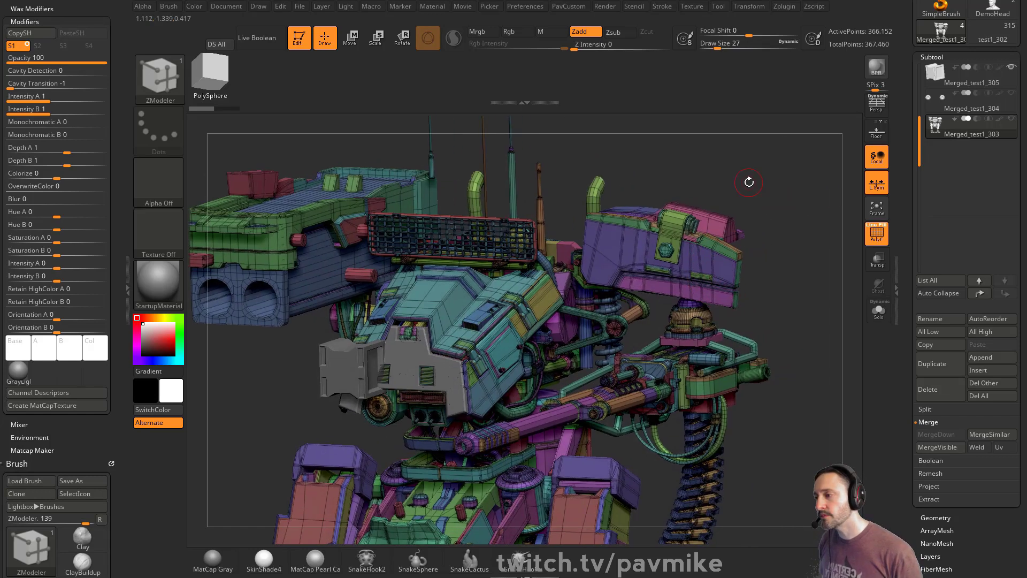
{"action": "left_click_drag", "start_coordinate": [787, 290], "coordinate": [807, 294]}
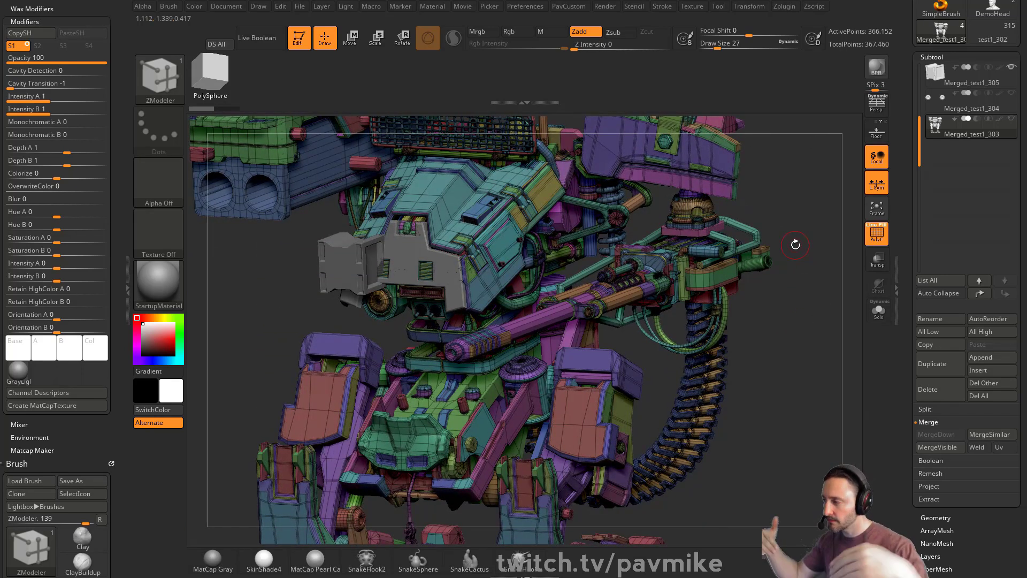
{"action": "left_click_drag", "start_coordinate": [787, 203], "coordinate": [828, 223]}
{"action": "left_click", "coordinate": [428, 267], "text": "ctrl+shift"}
{"action": "left_click_drag", "start_coordinate": [702, 185], "coordinate": [583, 255], "text": "alt"}
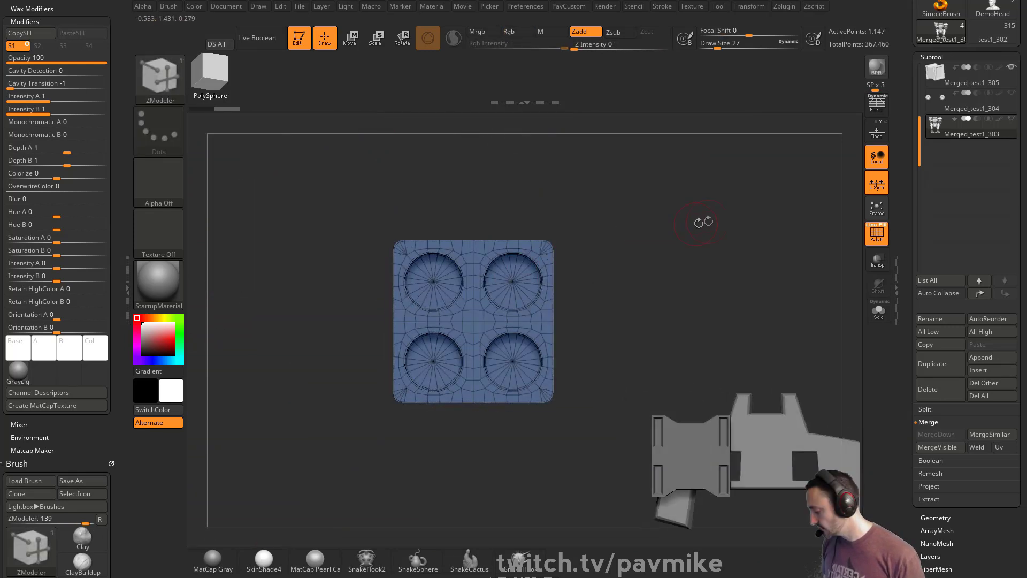
- Grow the visible area to the whole connected missile pod and split the hidden geometry into a separate subtool
{"action": "key", "text": "2"}
{"action": "key", "text": "ctrl+shift+a"}
{"action": "key", "text": "2"}
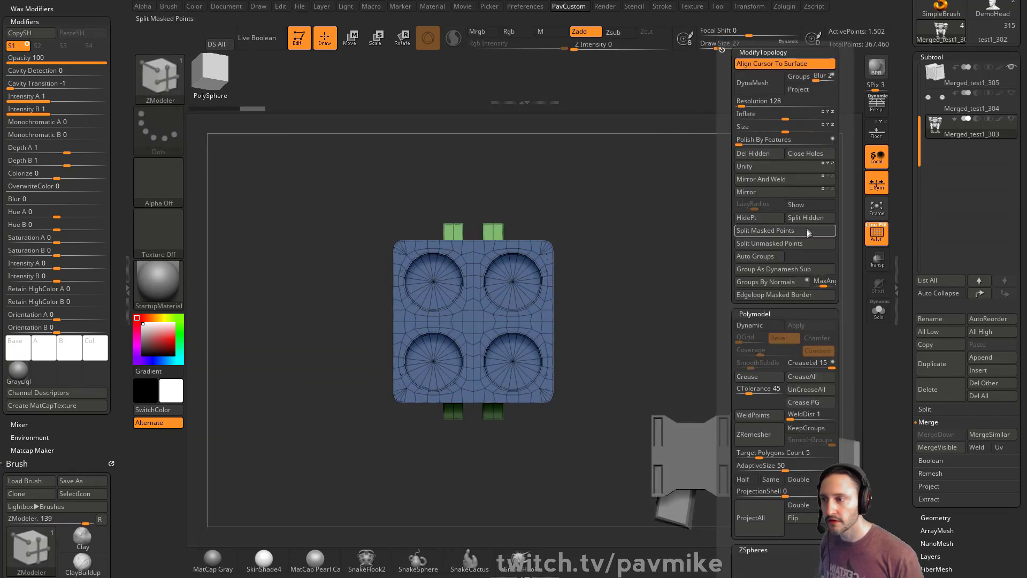
{"action": "left_click", "coordinate": [808, 231]}
- Turn on dynamic subdivision for the missile pod with two smooth subdivision levels and crease level 3
{"action": "left_click_drag", "start_coordinate": [672, 201], "coordinate": [763, 222]}
{"action": "key", "text": "space"}
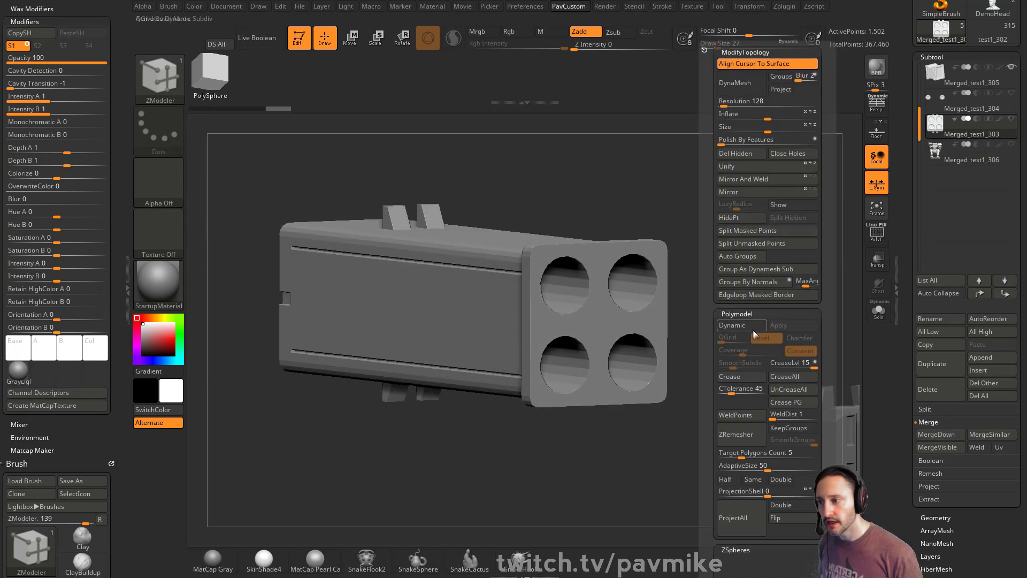
{"action": "left_click", "coordinate": [754, 328]}
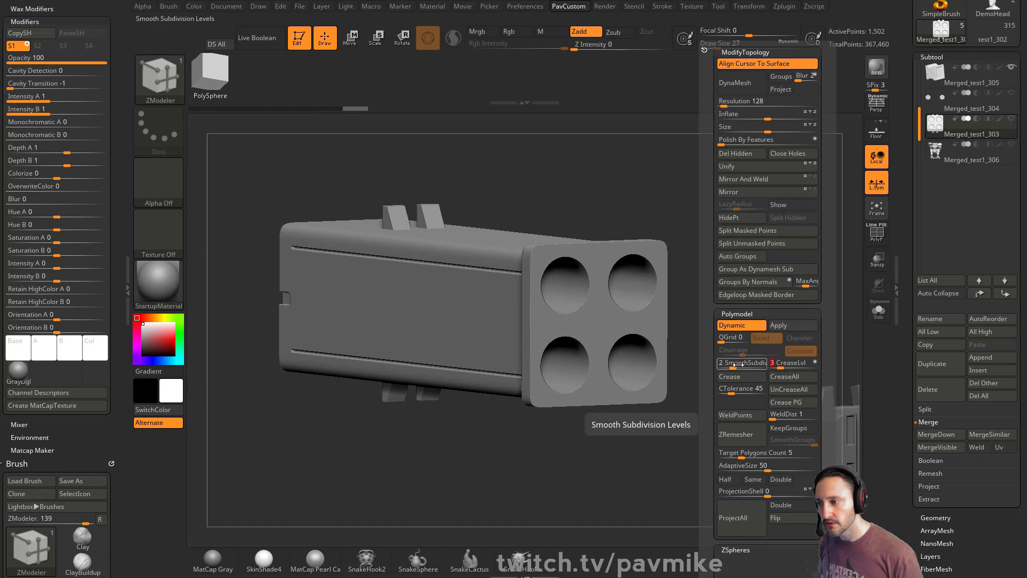
{"action": "left_click_drag", "start_coordinate": [724, 264], "coordinate": [768, 253]}
{"action": "key", "text": "shift+f"}
{"action": "key", "text": "shift+f"}
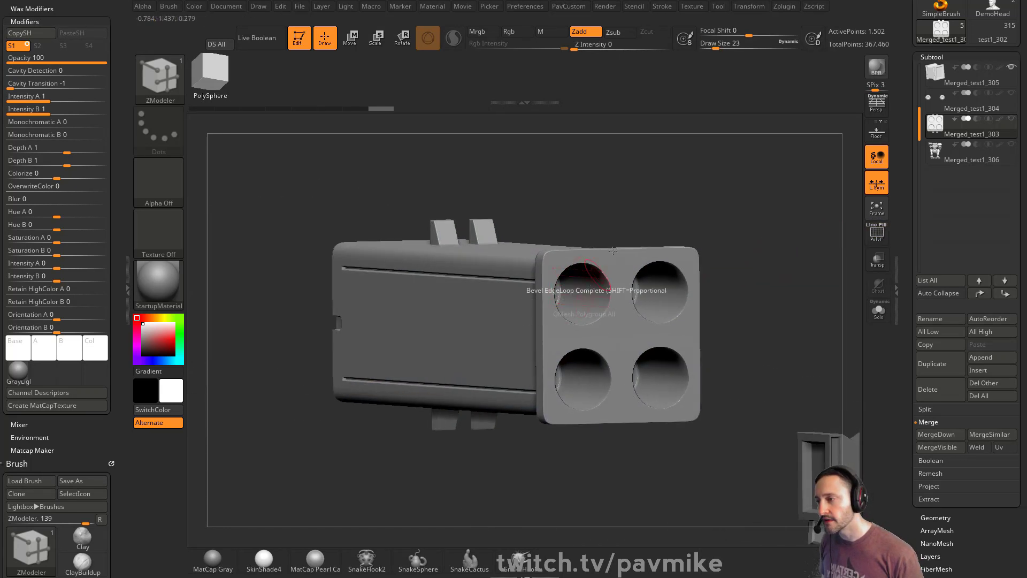
- Show the polyframe and delete two surplus edge loops running across the missile pod's long body with ZModeler
{"action": "left_click_drag", "start_coordinate": [624, 223], "coordinate": [569, 259]}
{"action": "left_click_drag", "start_coordinate": [701, 200], "coordinate": [818, 218]}
{"action": "left_click", "coordinate": [879, 236]}
{"action": "mouse_move", "coordinate": [733, 223]}
{"action": "left_mouse_down"}
{"action": "mouse_move", "coordinate": [712, 214]}
{"action": "mouse_move", "coordinate": [779, 153]}
{"action": "mouse_move", "coordinate": [752, 173]}
{"action": "mouse_move", "coordinate": [777, 197]}
{"action": "mouse_move", "coordinate": [749, 236]}
{"action": "left_mouse_up"}
{"action": "key", "text": "space"}
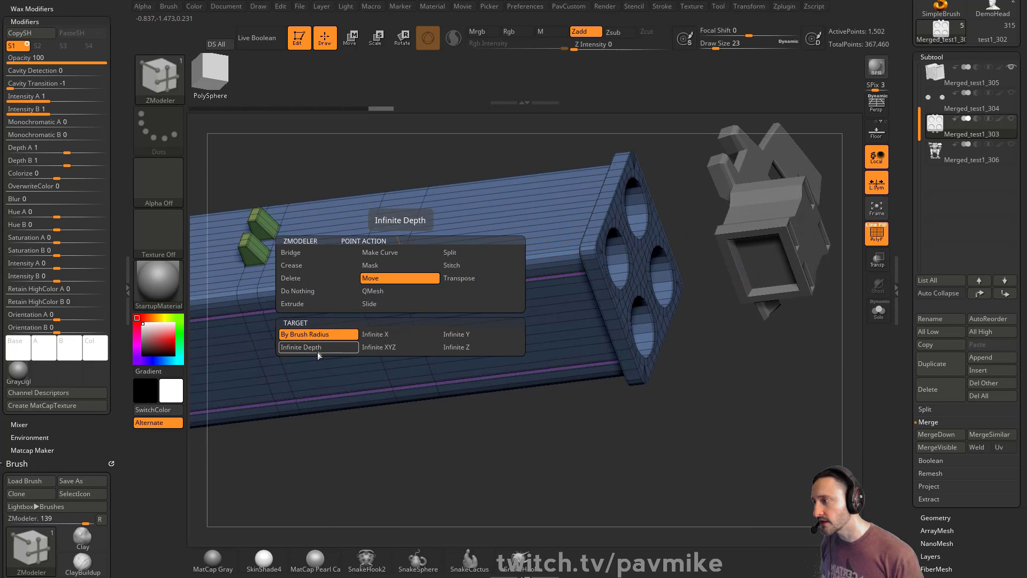
{"action": "key", "text": "space"}
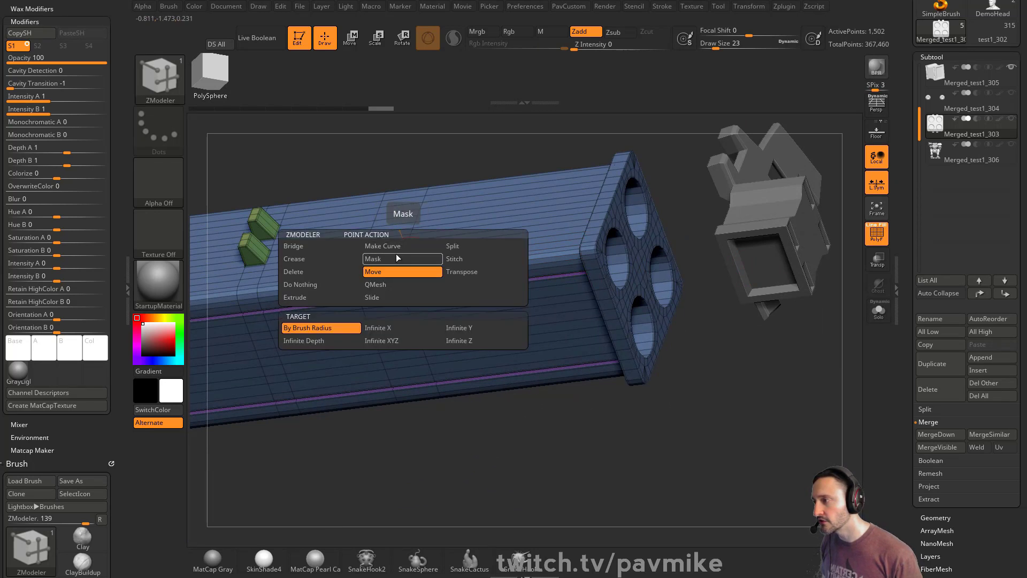
{"action": "key", "text": "space"}
{"action": "left_click", "coordinate": [403, 259]}
{"action": "left_click", "coordinate": [403, 257], "text": "alt"}
{"action": "left_click", "coordinate": [359, 259], "text": "alt"}
- Try deleting the edge loops around the two upper circular recesses on the pod's rear face
{"action": "left_click_drag", "start_coordinate": [434, 172], "coordinate": [578, 200]}
{"action": "key", "text": "space"}
{"action": "left_click", "coordinate": [354, 321]}
{"action": "left_click", "coordinate": [502, 391]}
{"action": "left_click", "coordinate": [440, 278]}
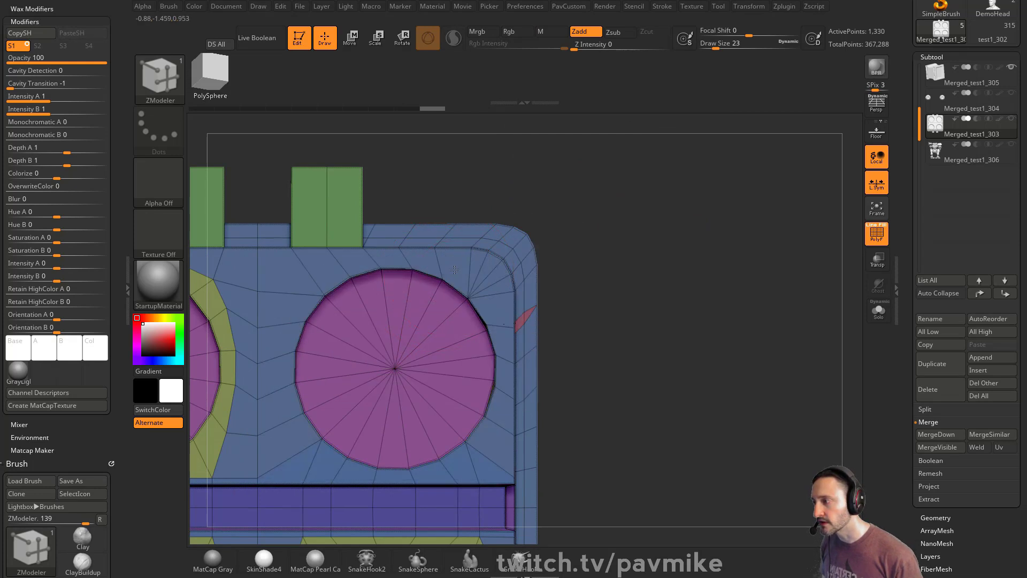
{"action": "key", "text": "f"}
{"action": "left_click_drag", "start_coordinate": [674, 207], "coordinate": [617, 215]}
{"action": "left_click", "coordinate": [409, 263]}
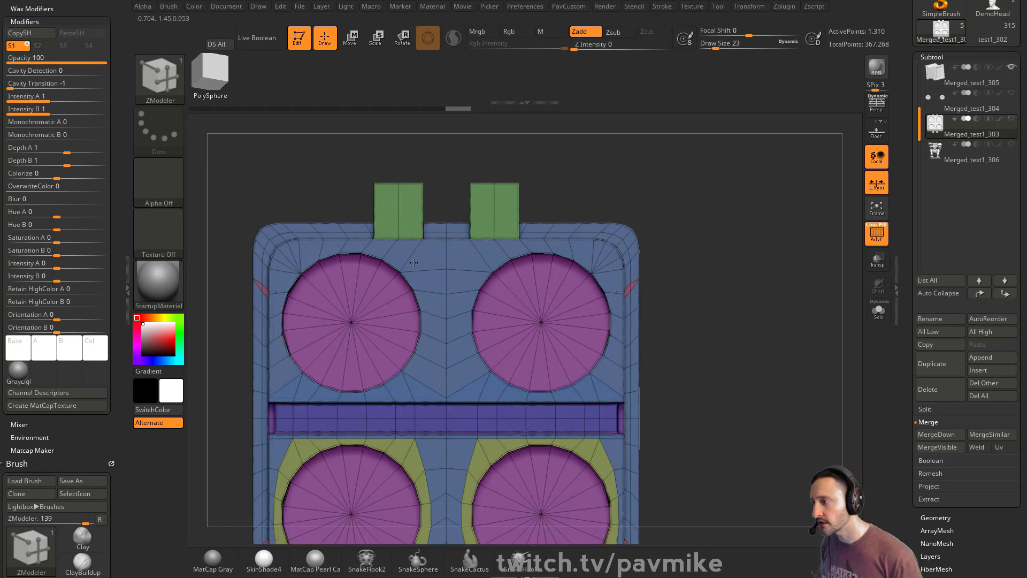
- Try deleting the edge loops around the two lower circular recesses on the pod's rear face
{"action": "left_click_drag", "start_coordinate": [739, 330], "coordinate": [731, 144], "text": "alt"}
{"action": "left_click", "coordinate": [587, 266]}
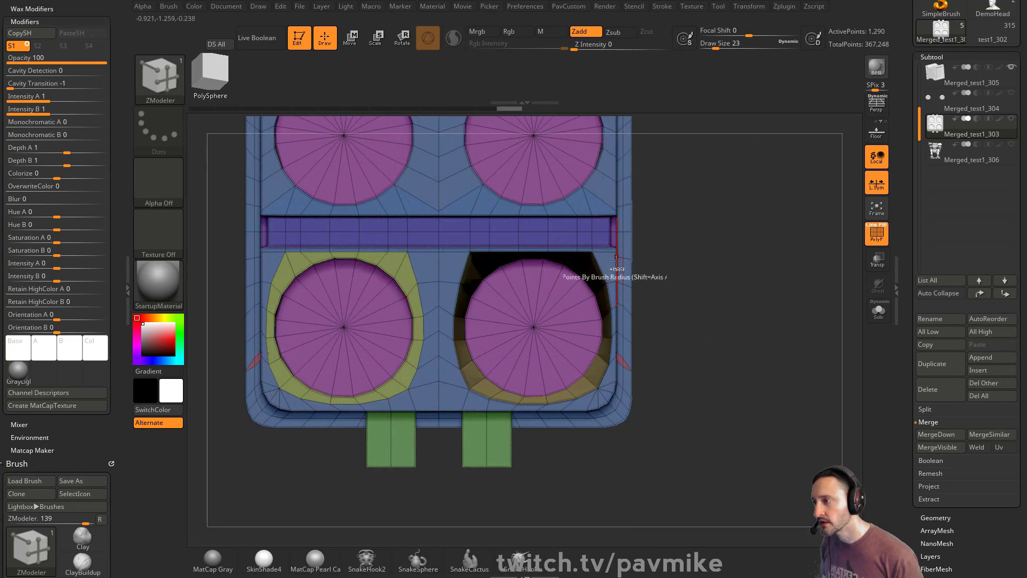
{"action": "key", "text": "ctrl+z"}
{"action": "left_click_drag", "start_coordinate": [737, 236], "coordinate": [725, 262]}
{"action": "left_click", "coordinate": [583, 267]}
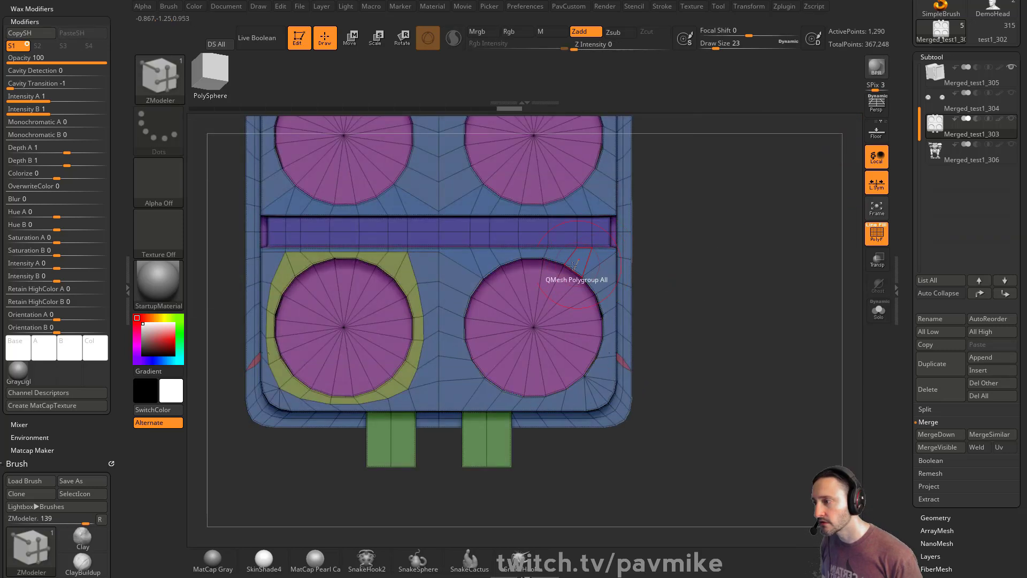
{"action": "left_click", "coordinate": [403, 264]}
{"action": "left_click_drag", "start_coordinate": [796, 263], "coordinate": [728, 216]}
- Try removing edge loops around the front tube openings and check the pod's shading without the polyframe
{"action": "left_click", "coordinate": [590, 222]}
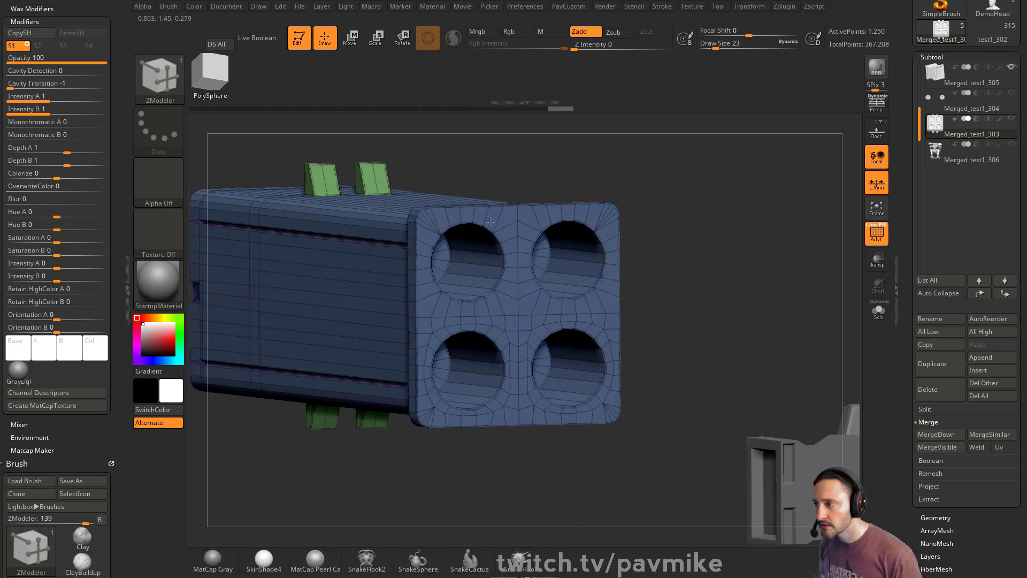
{"action": "left_click", "coordinate": [490, 332]}
{"action": "left_click", "coordinate": [490, 332]}
{"action": "left_click_drag", "start_coordinate": [681, 287], "coordinate": [685, 257]}
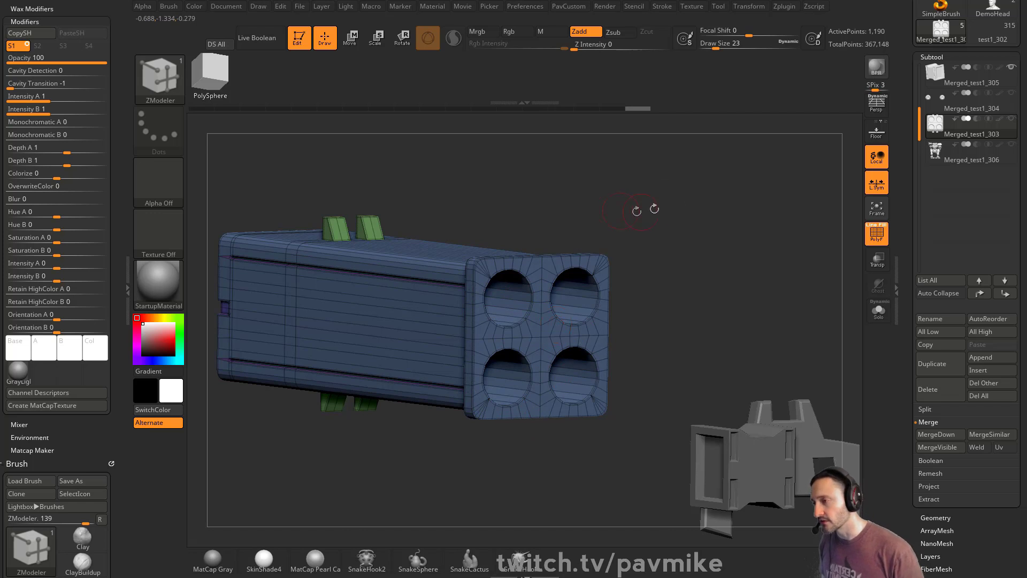
{"action": "mouse_move", "coordinate": [655, 208]}
{"action": "left_mouse_down"}
{"action": "mouse_move", "coordinate": [680, 194]}
{"action": "mouse_move", "coordinate": [673, 207]}
{"action": "mouse_move", "coordinate": [695, 218]}
{"action": "mouse_move", "coordinate": [688, 227]}
{"action": "mouse_move", "coordinate": [709, 226]}
{"action": "left_mouse_up"}
{"action": "key", "text": "s"}
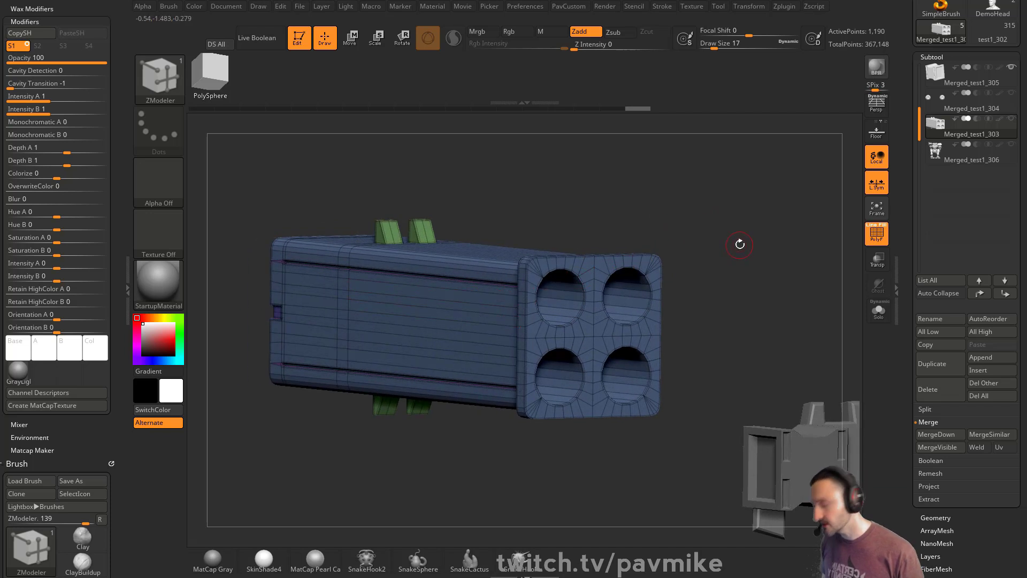
{"action": "left_click", "coordinate": [876, 235]}
{"action": "left_click_drag", "start_coordinate": [834, 224], "coordinate": [790, 216]}
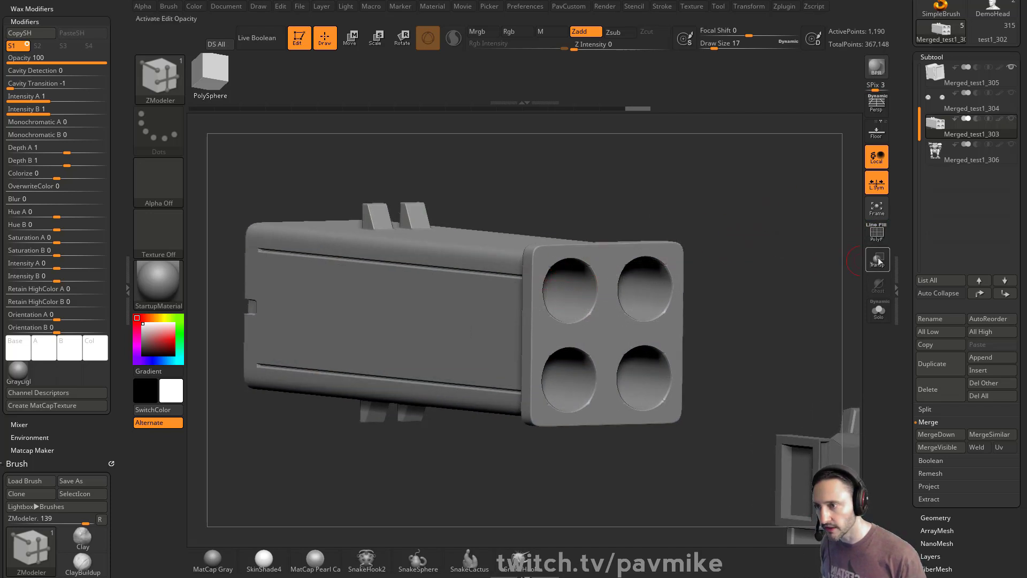
{"action": "key", "text": "shift+f"}
- Undo the edge loop deletions around the pod's circular openings and keep the polyframe hidden
{"action": "left_click_drag", "start_coordinate": [763, 218], "coordinate": [715, 282]}
{"action": "key", "text": "ctrl+z"}
{"action": "key", "text": "ctrl+z"}
{"action": "key", "text": "ctrl+z"}
{"action": "key", "text": "ctrl+z"}
{"action": "key", "text": "shift+f"}
- Insert a small upright capsule from the IMM Boolean brush on the pod's side panel near the front frame
{"action": "key", "text": "b"}
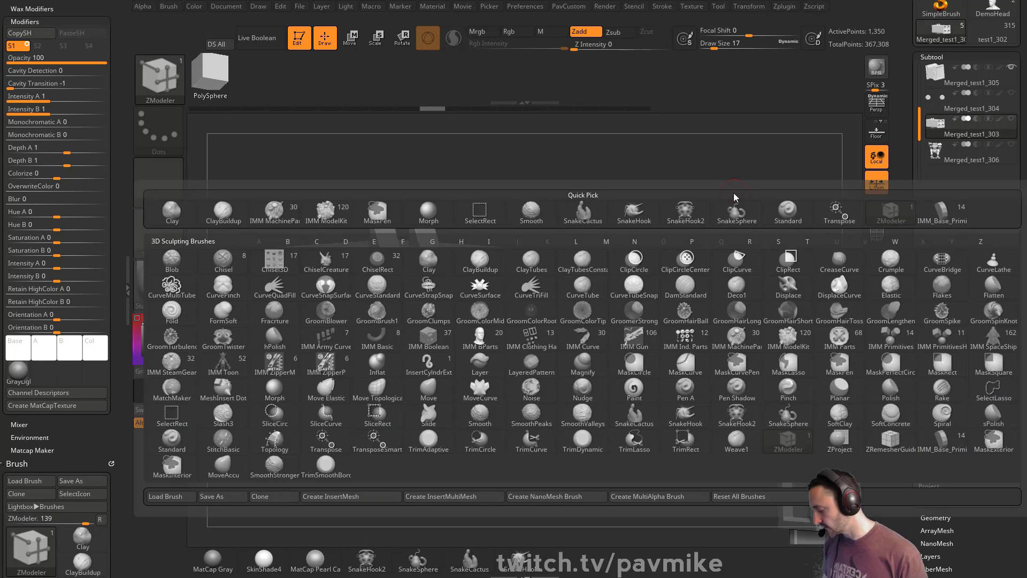
{"action": "key", "text": "i"}
{"action": "left_click", "coordinate": [436, 342]}
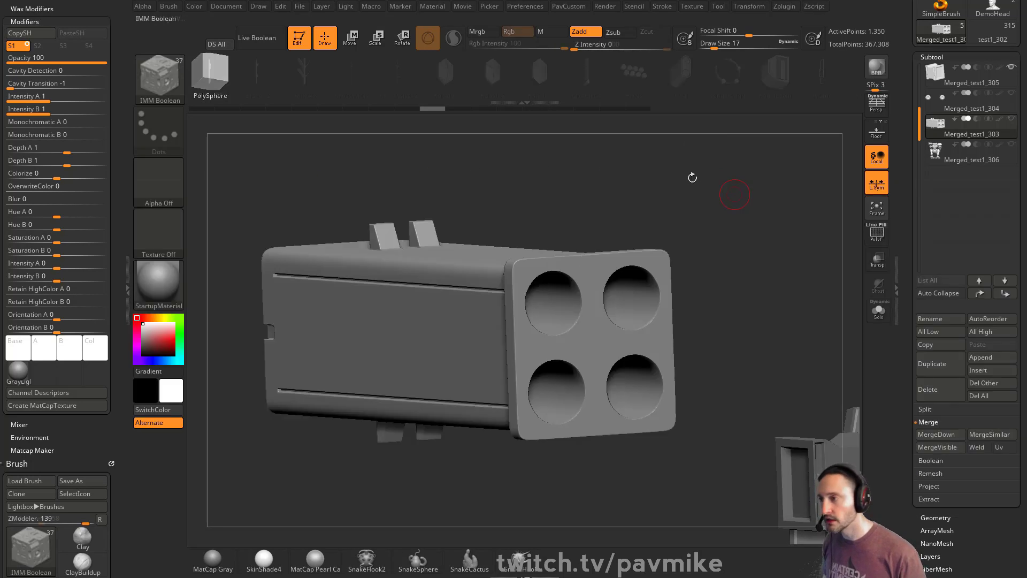
{"action": "key", "text": "m"}
{"action": "left_click", "coordinate": [565, 418]}
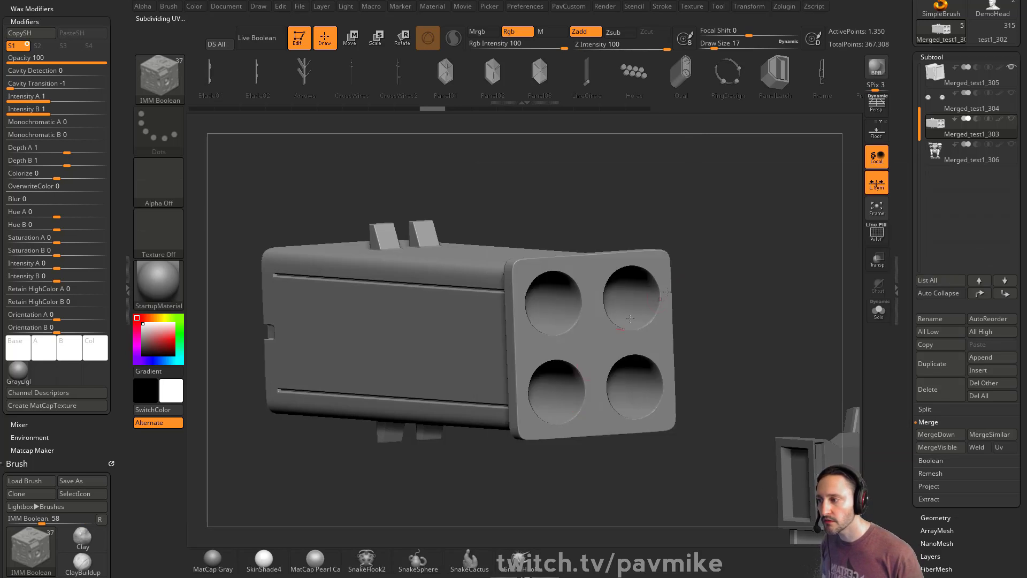
{"action": "mouse_move", "coordinate": [684, 267]}
{"action": "left_mouse_down"}
{"action": "mouse_move", "coordinate": [742, 206]}
{"action": "mouse_move", "coordinate": [776, 195]}
{"action": "mouse_move", "coordinate": [765, 220]}
{"action": "left_mouse_up"}
{"action": "left_click_drag", "start_coordinate": [554, 310], "coordinate": [555, 312]}
{"action": "key", "text": "ctrl+z"}
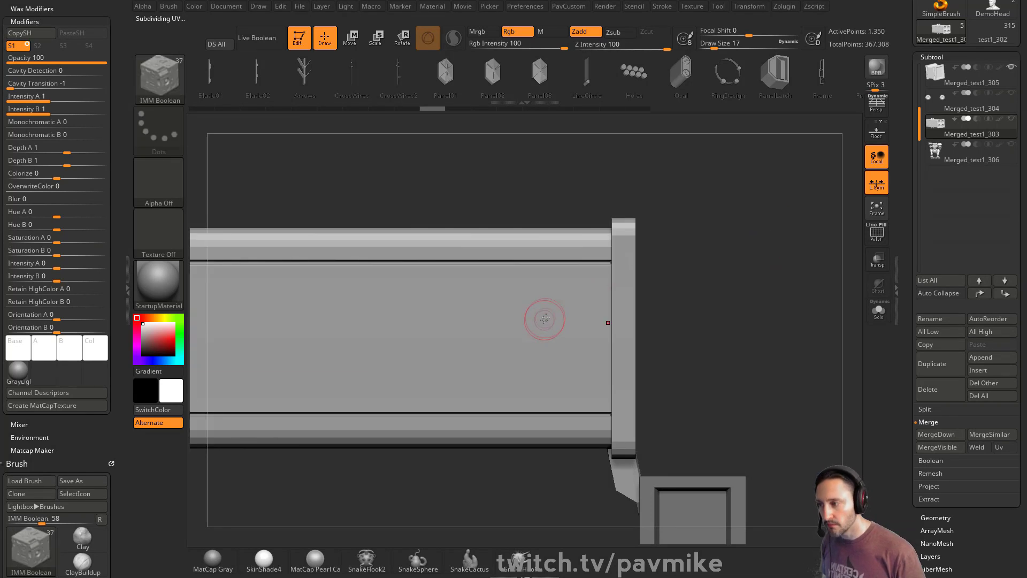
{"action": "left_click_drag", "start_coordinate": [552, 336], "coordinate": [552, 337]}
- Split the masked pod from the inserted capsule, select the capsule's subtool and show both subtools together
{"action": "key", "text": "2"}
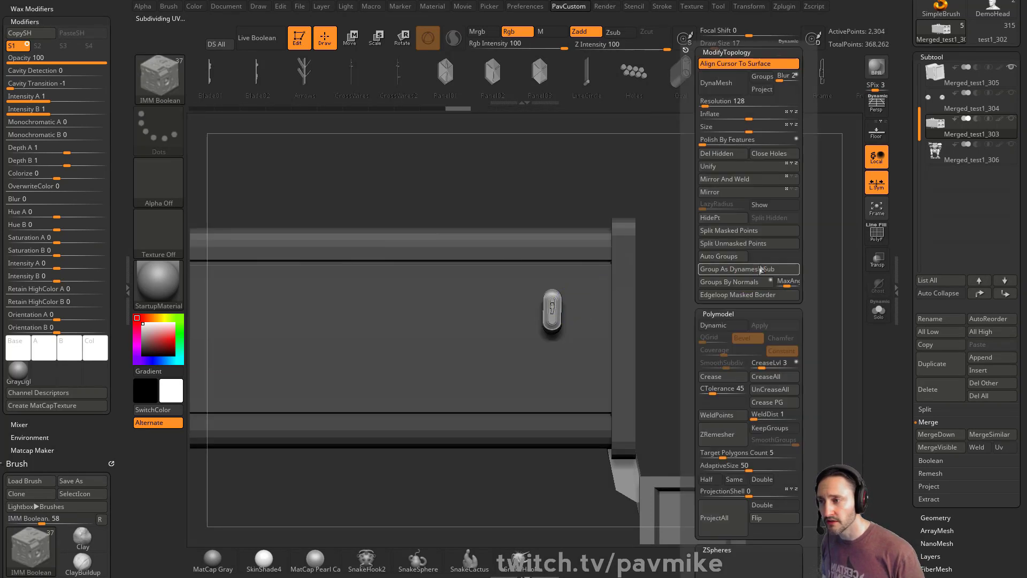
{"action": "left_click", "coordinate": [756, 235]}
{"action": "left_click", "coordinate": [975, 163]}
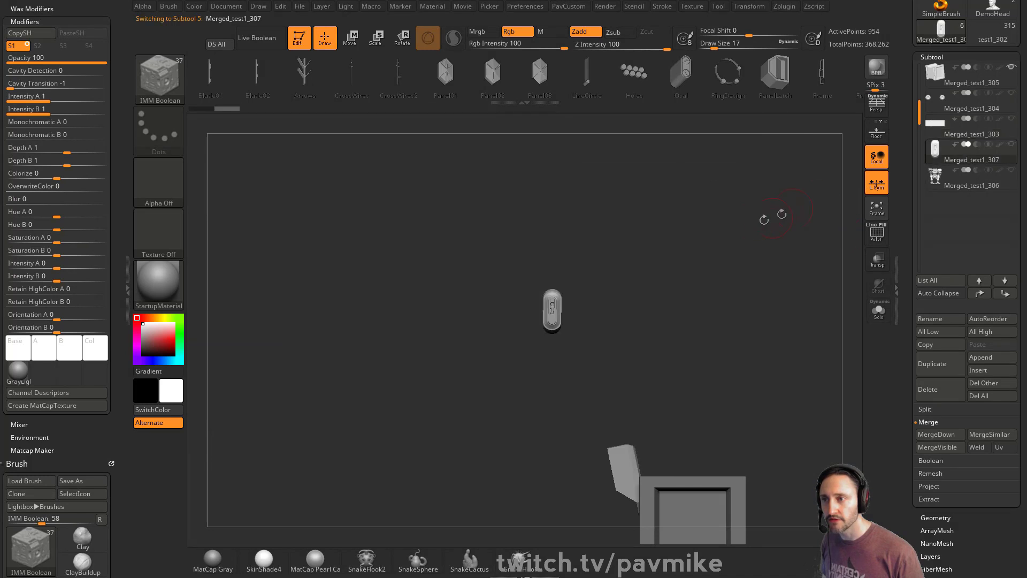
{"action": "left_click", "coordinate": [1011, 146]}
{"action": "left_click", "coordinate": [1011, 146]}
{"action": "left_click", "coordinate": [1011, 119]}
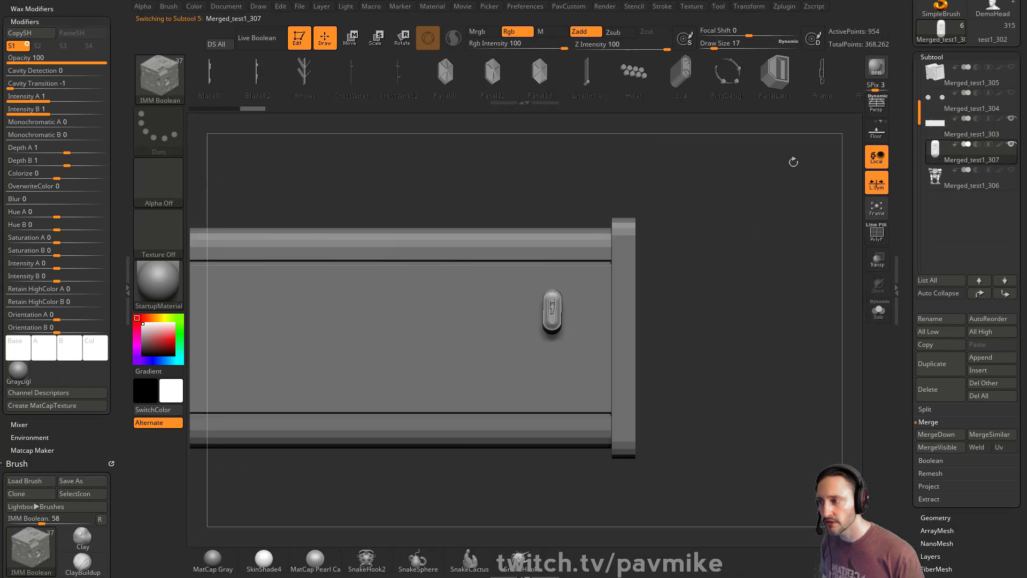
- Switch the capsule to Move mode and turn on Array Mesh with Transpose control
{"action": "key", "text": "w"}
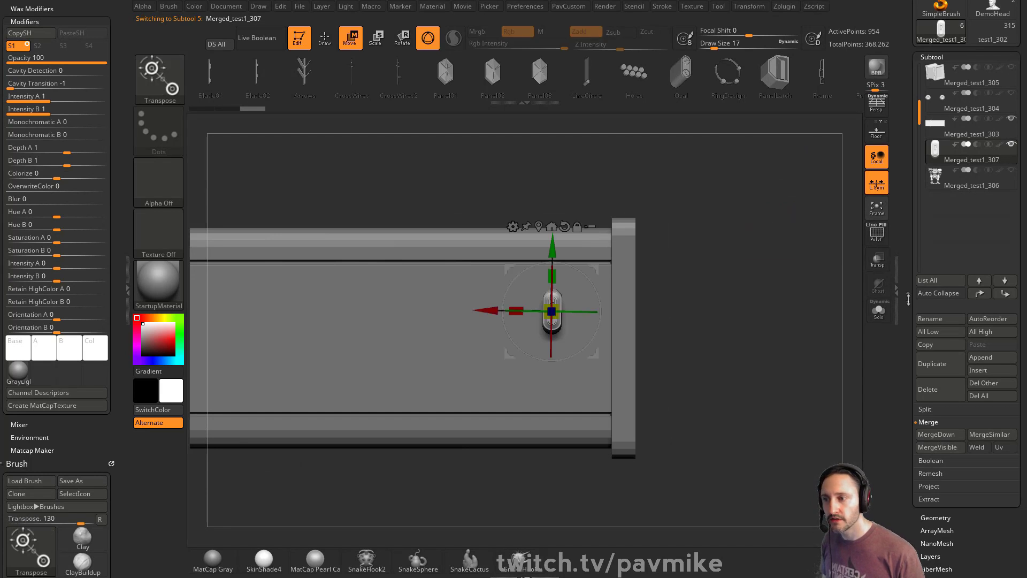
{"action": "left_click_drag", "start_coordinate": [909, 300], "coordinate": [905, 179]}
{"action": "left_click", "coordinate": [943, 189]}
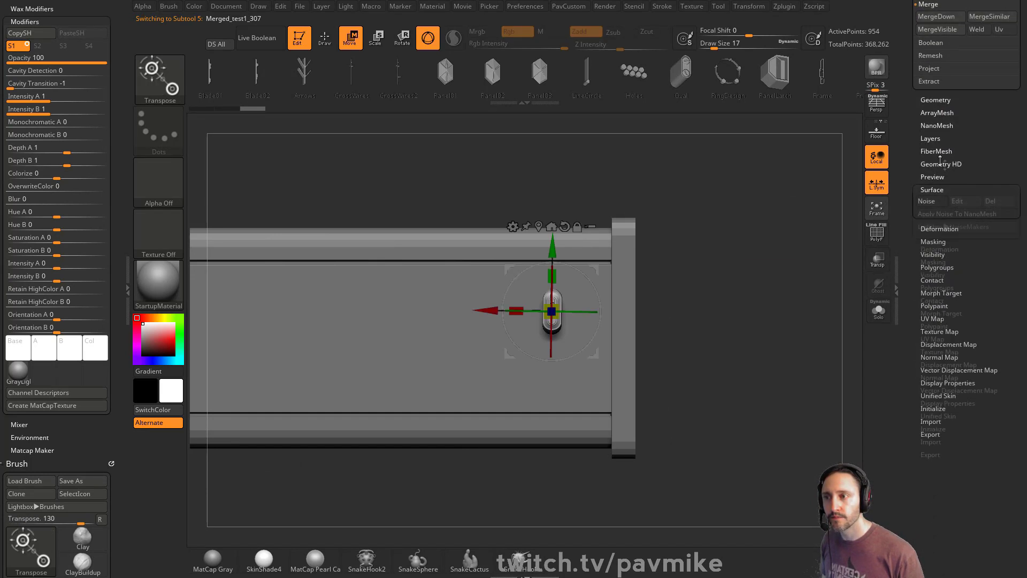
{"action": "left_click", "coordinate": [936, 113]}
{"action": "left_click", "coordinate": [936, 150]}
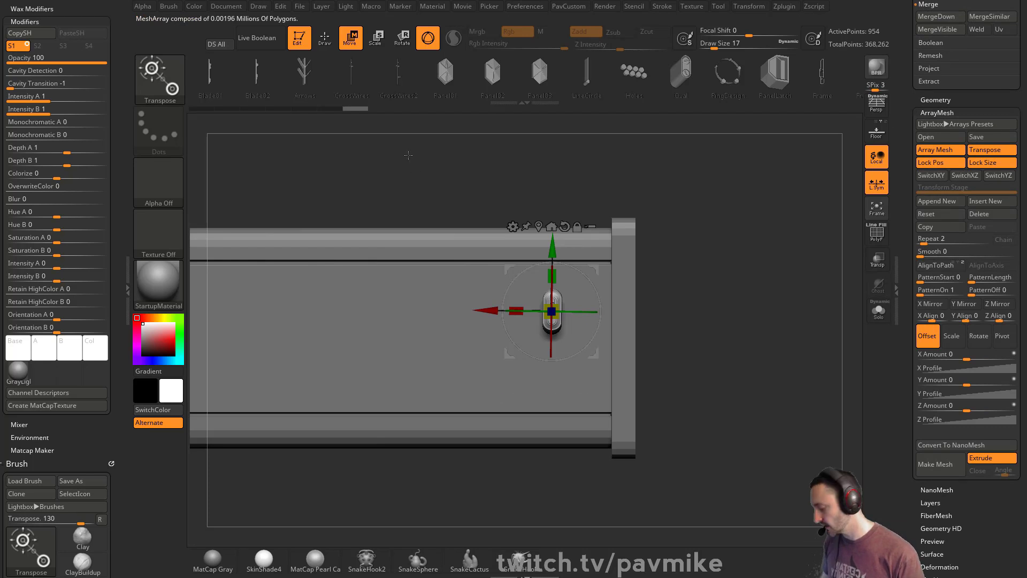
- Array the capsule into seven copies along the pod's side with the transpose line, at a Z amount of 17.58
{"action": "key", "text": "y"}
{"action": "left_click_drag", "start_coordinate": [650, 241], "coordinate": [692, 231], "text": "alt"}
{"action": "left_click_drag", "start_coordinate": [594, 303], "coordinate": [448, 302], "text": "shift"}
{"action": "left_click_drag", "start_coordinate": [523, 299], "coordinate": [605, 302]}
{"action": "right_click_drag", "start_coordinate": [594, 327], "coordinate": [626, 338], "text": "alt"}
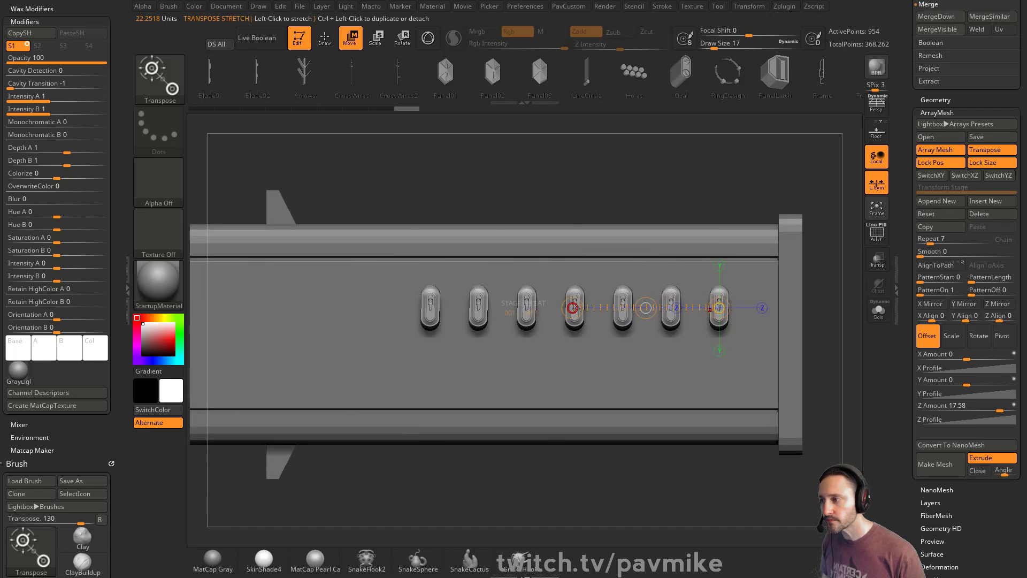
- Undo the stray array adjustment and tighten the spacing between the seven capsules
{"action": "mouse_move", "coordinate": [573, 308]}
{"action": "left_mouse_down"}
{"action": "mouse_move", "coordinate": [601, 311]}
{"action": "mouse_move", "coordinate": [578, 307]}
{"action": "left_mouse_up"}
{"action": "key", "text": "ctrl+z"}
{"action": "key", "text": "ctrl+z"}
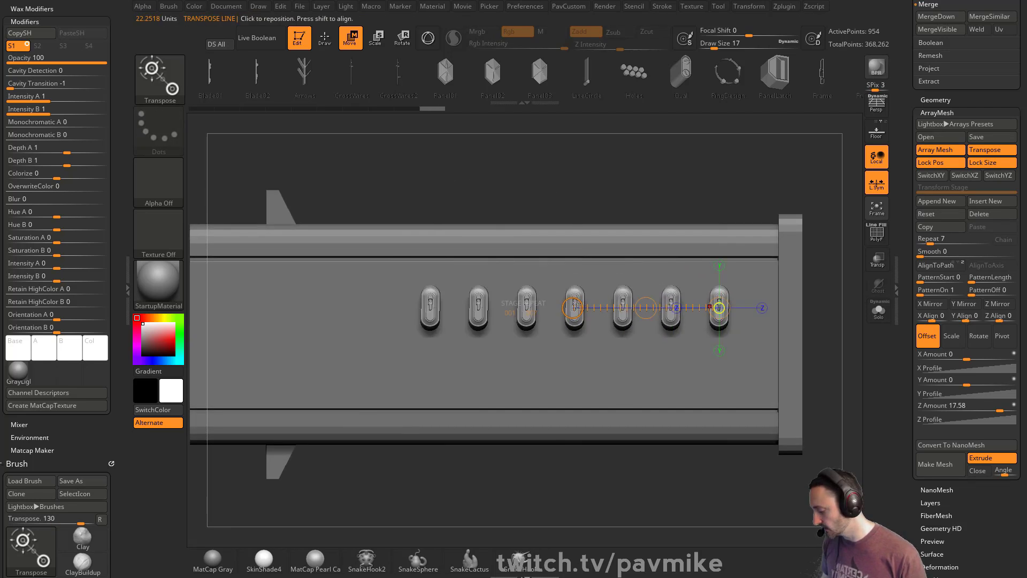
{"action": "left_click_drag", "start_coordinate": [652, 309], "coordinate": [787, 309]}
- Enable Live Boolean, set the capsule array to subtract from the missile pod, and set the draw size to 20
{"action": "key", "text": "q"}
{"action": "left_click_drag", "start_coordinate": [755, 182], "coordinate": [714, 180]}
{"action": "left_click", "coordinate": [254, 45]}
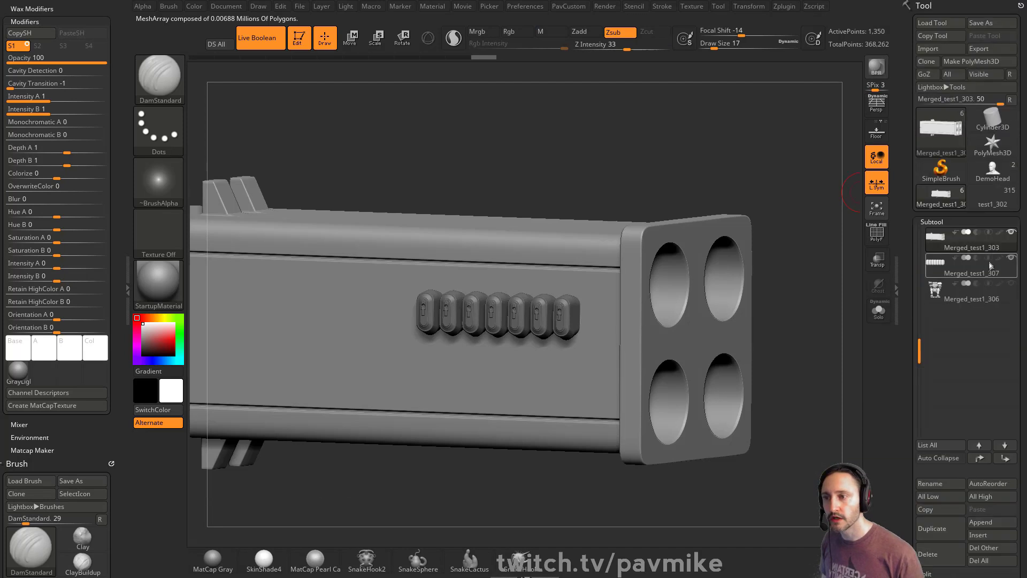
{"action": "left_click", "coordinate": [976, 258]}
{"action": "key", "text": "s"}
{"action": "left_click", "coordinate": [760, 169]}
{"action": "mouse_move", "coordinate": [765, 169]}
{"action": "left_mouse_down"}
{"action": "mouse_move", "coordinate": [803, 162]}
{"action": "mouse_move", "coordinate": [809, 194]}
{"action": "mouse_move", "coordinate": [780, 165]}
{"action": "mouse_move", "coordinate": [772, 132]}
{"action": "left_mouse_up"}
{"action": "key", "text": "bracketright"}
- Make a Boolean mesh from the missile pod and the subtracted capsule array
{"action": "left_click_drag", "start_coordinate": [914, 338], "coordinate": [906, 238]}
{"action": "left_click", "coordinate": [936, 323], "text": "shift"}
{"action": "left_click_drag", "start_coordinate": [905, 306], "coordinate": [905, 287]}
{"action": "scroll", "coordinate": [904, 287], "scroll_direction": "down", "scroll_amount": 5}
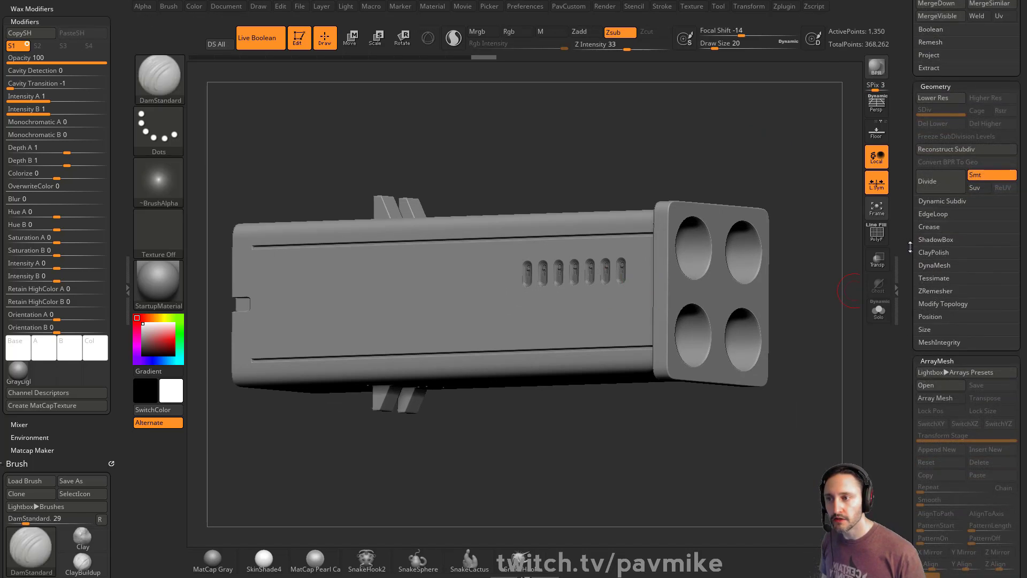
{"action": "scroll", "coordinate": [910, 245], "scroll_direction": "up", "scroll_amount": 3}
{"action": "left_click", "coordinate": [932, 147]}
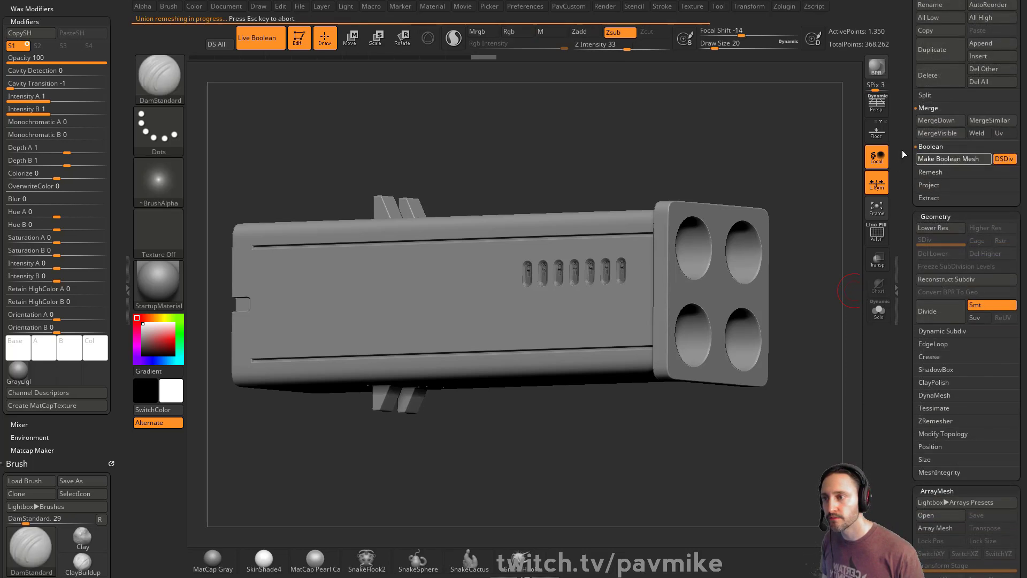
- Open the options of the Live Boolean Master plugin
{"action": "scroll", "coordinate": [902, 149], "scroll_direction": "up", "scroll_amount": 10}
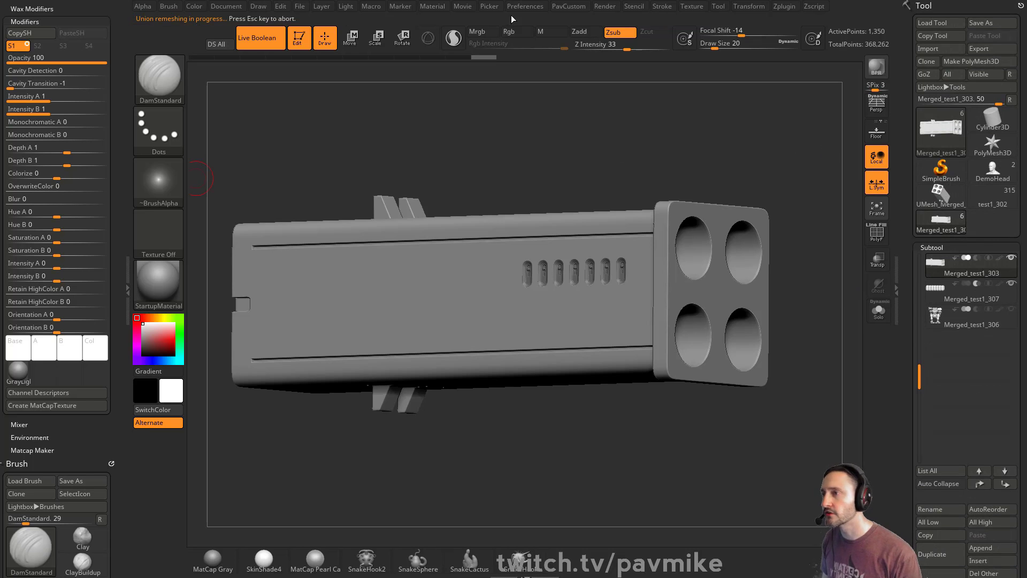
{"action": "left_click", "coordinate": [786, 7]}
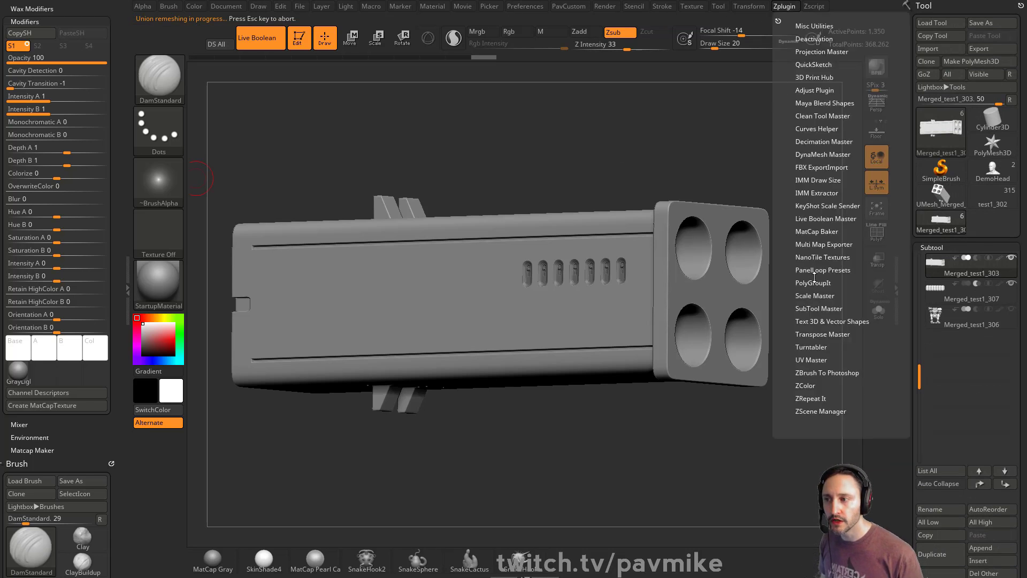
{"action": "left_click", "coordinate": [819, 218]}
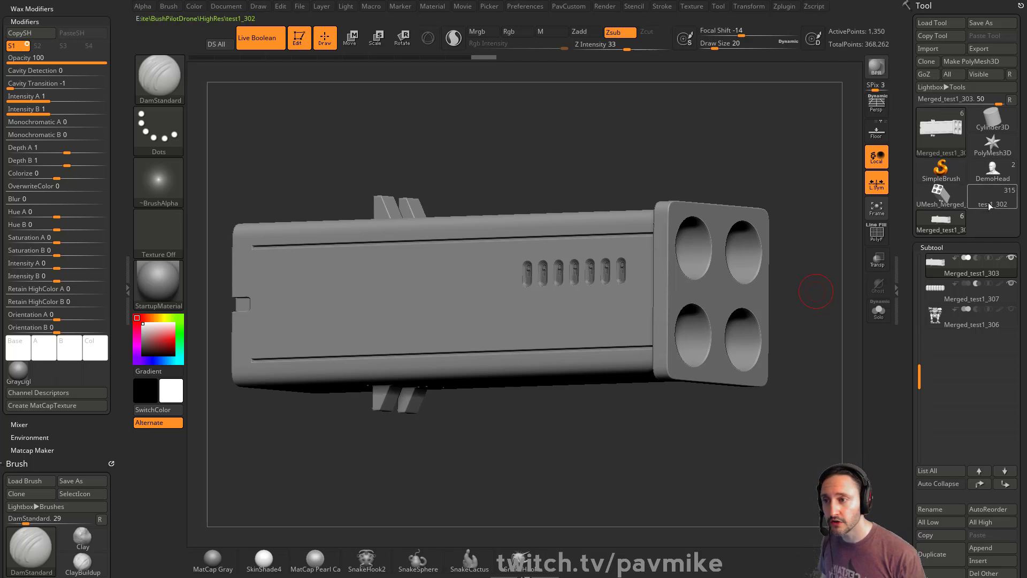
- Open the merged Boolean result mesh and inspect its topology with the wireframe shown, including the seven cut slots
{"action": "left_click", "coordinate": [955, 202]}
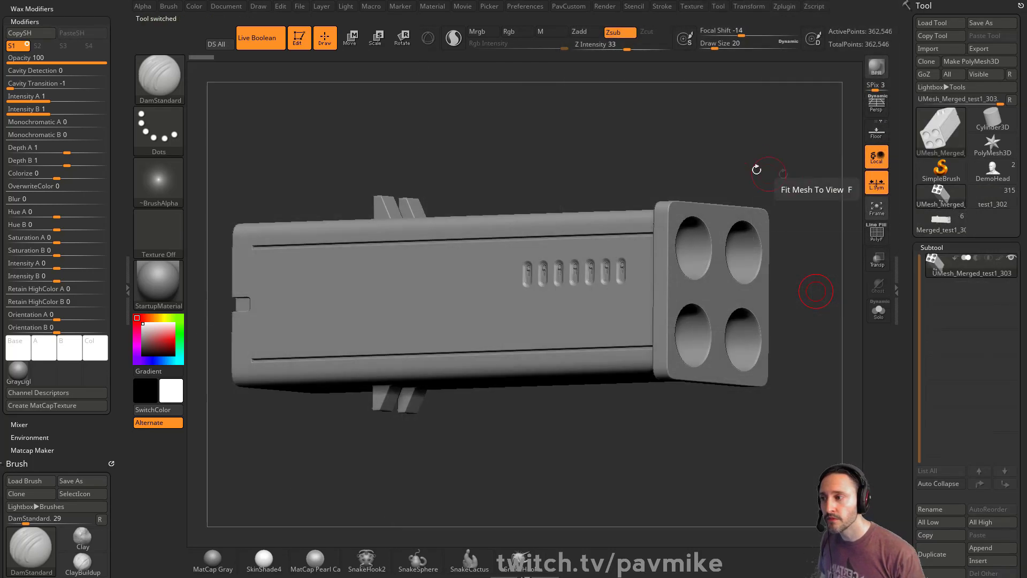
{"action": "left_click_drag", "start_coordinate": [757, 157], "coordinate": [787, 107]}
{"action": "left_click", "coordinate": [877, 234]}
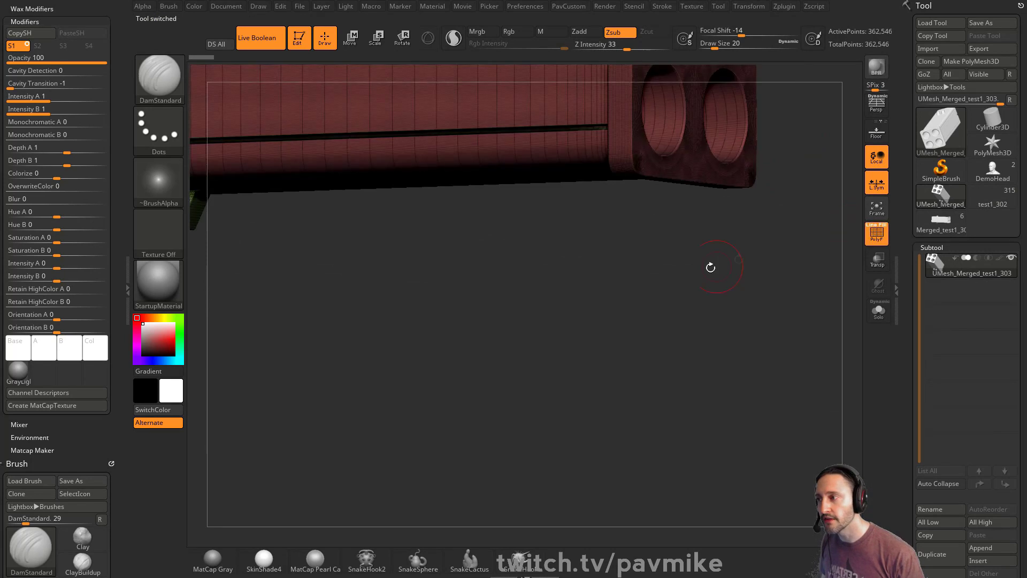
{"action": "left_click_drag", "start_coordinate": [693, 299], "coordinate": [465, 323]}
{"action": "left_click", "coordinate": [875, 235]}
{"action": "left_click_drag", "start_coordinate": [791, 121], "coordinate": [738, 124], "text": "alt"}
- Return to the original missile pod tool, hide the capsule array, and make the pod the active subtool
{"action": "left_click", "coordinate": [955, 220]}
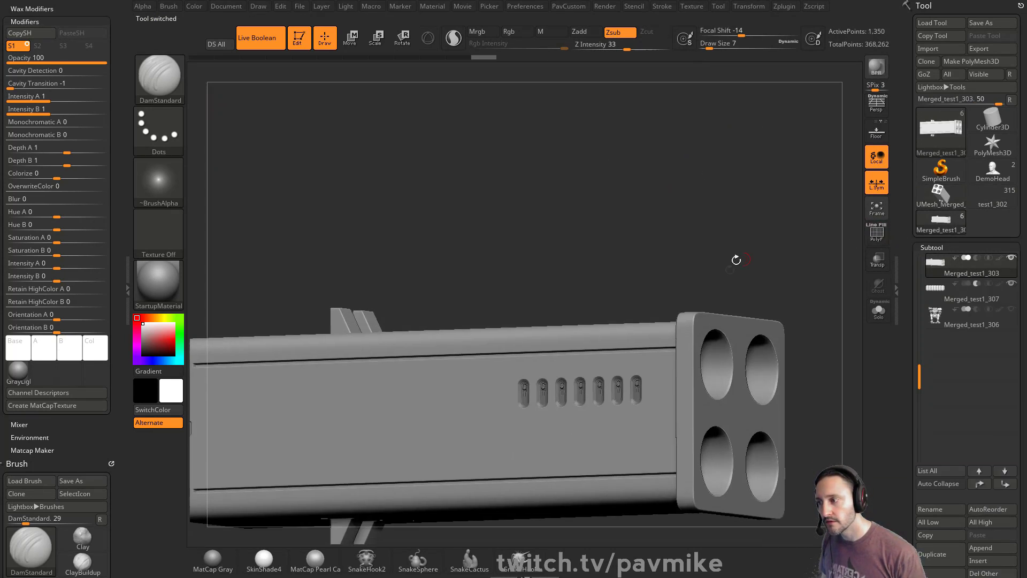
{"action": "left_click", "coordinate": [1008, 298]}
{"action": "left_click", "coordinate": [1010, 282]}
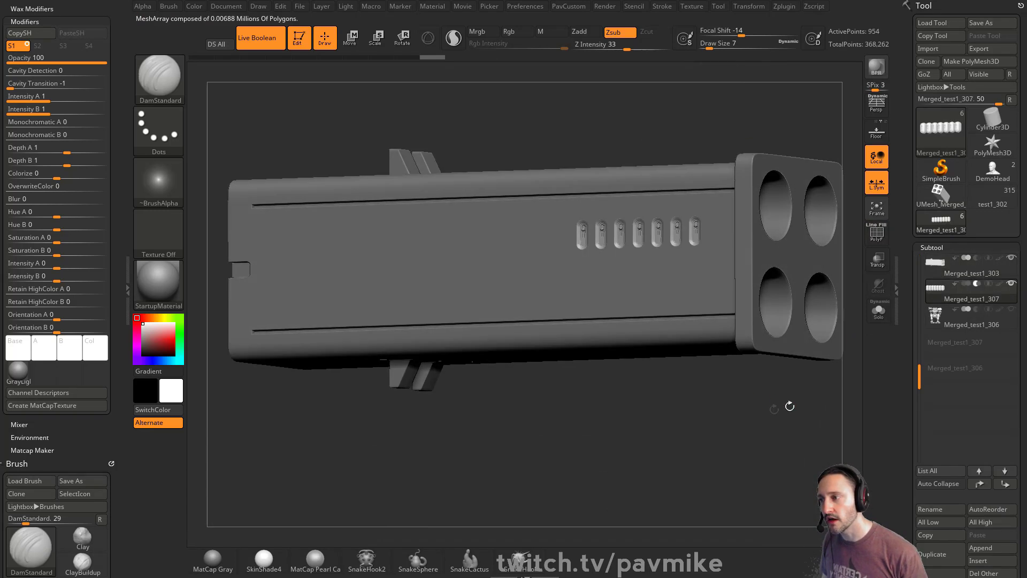
{"action": "left_click_drag", "start_coordinate": [785, 378], "coordinate": [766, 410], "text": "alt"}
{"action": "left_click", "coordinate": [981, 270]}
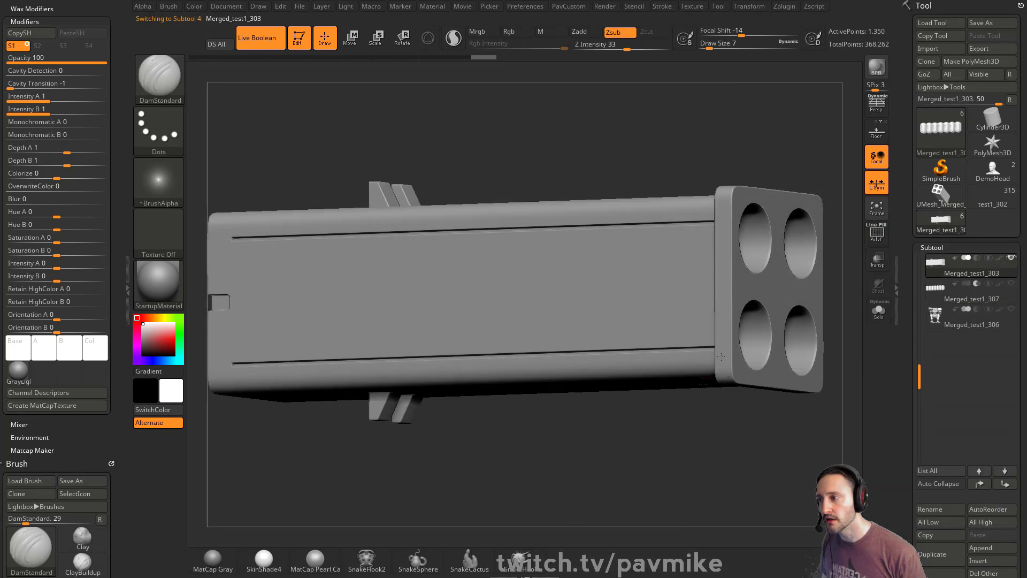
- Show the missile pod's wireframe and examine the edge flow on its side and front plate
{"action": "left_click_drag", "start_coordinate": [695, 401], "coordinate": [695, 433], "text": "shift"}
{"action": "left_click", "coordinate": [877, 238]}
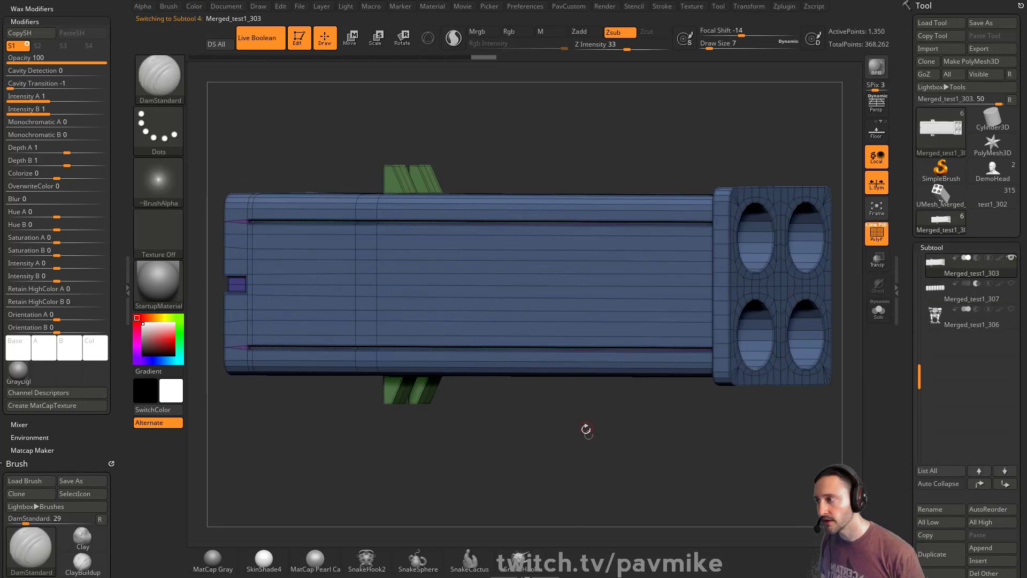
{"action": "mouse_move", "coordinate": [589, 431]}
{"action": "left_mouse_down"}
{"action": "mouse_move", "coordinate": [710, 435]}
{"action": "mouse_move", "coordinate": [625, 450]}
{"action": "mouse_move", "coordinate": [635, 441]}
{"action": "mouse_move", "coordinate": [662, 465]}
{"action": "mouse_move", "coordinate": [681, 464]}
{"action": "left_mouse_up"}
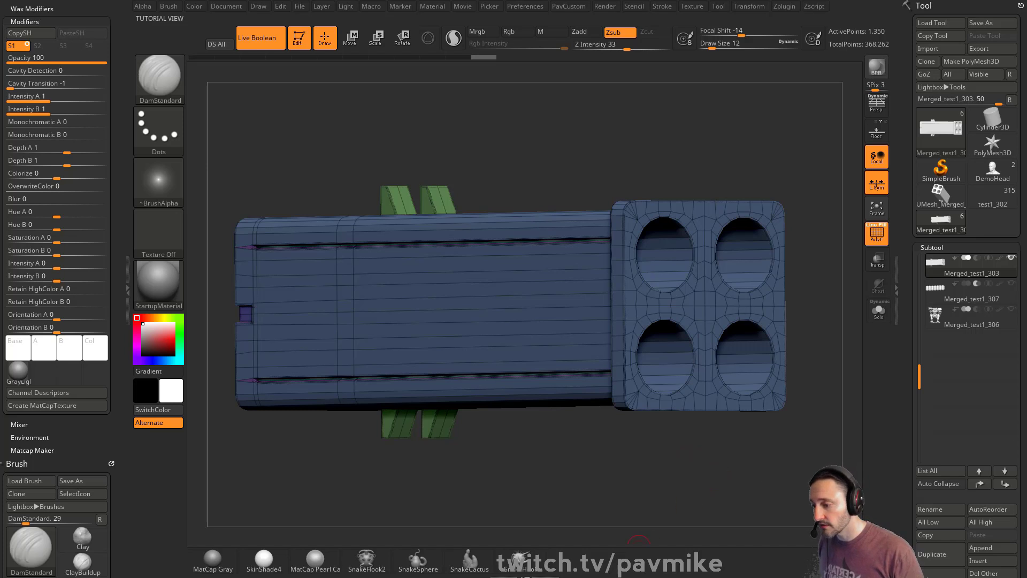
- Switch to the web browser, look through the YouTube channel's created playlists, and return to the modelling program
{"action": "left_click_drag", "start_coordinate": [824, 577], "coordinate": [790, 77]}
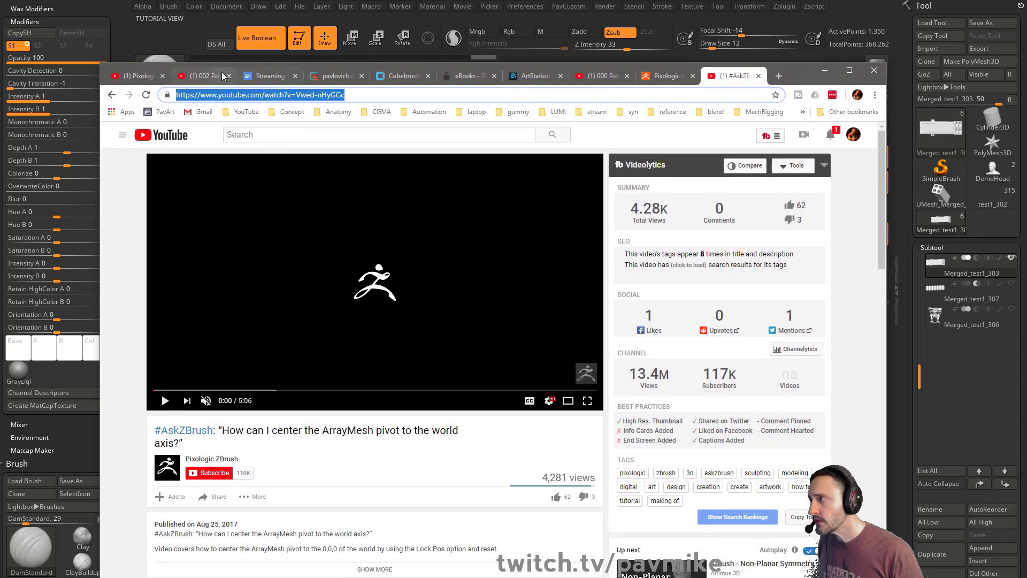
{"action": "left_click", "coordinate": [202, 76]}
{"action": "left_click", "coordinate": [112, 94]}
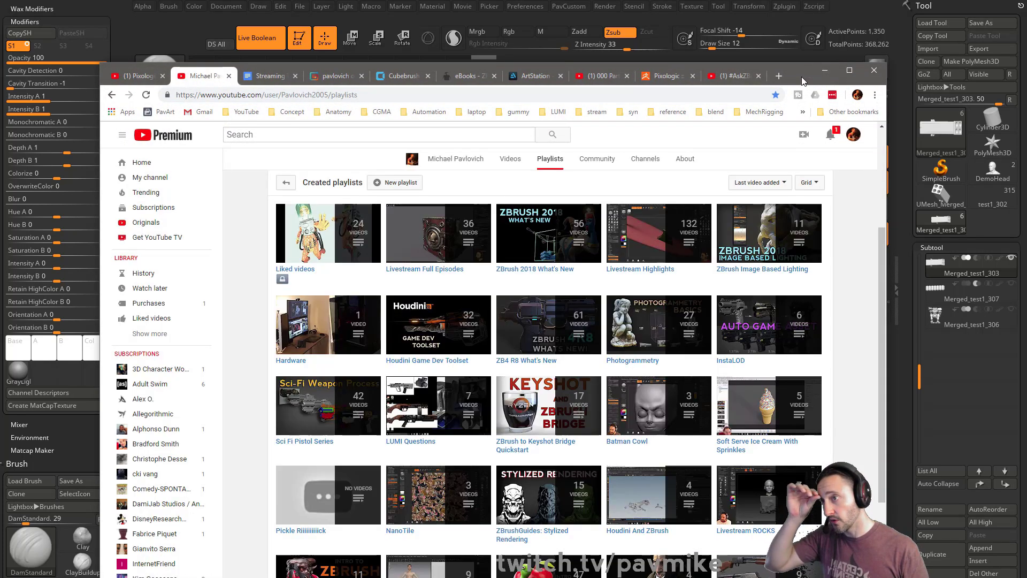
{"action": "left_click_drag", "start_coordinate": [801, 76], "coordinate": [799, 19]}
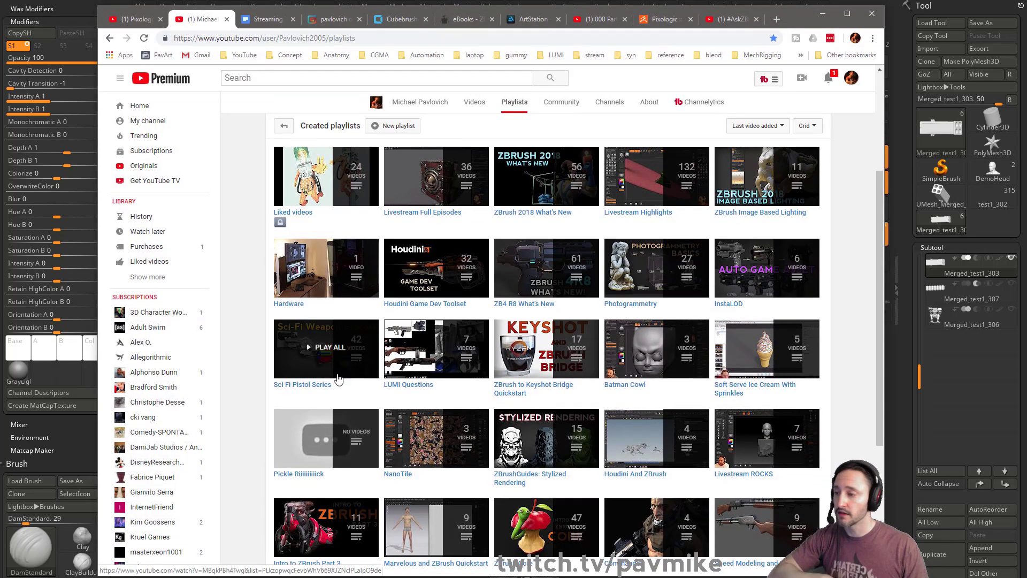
{"action": "scroll", "coordinate": [749, 530], "scroll_direction": "down", "scroll_amount": 2}
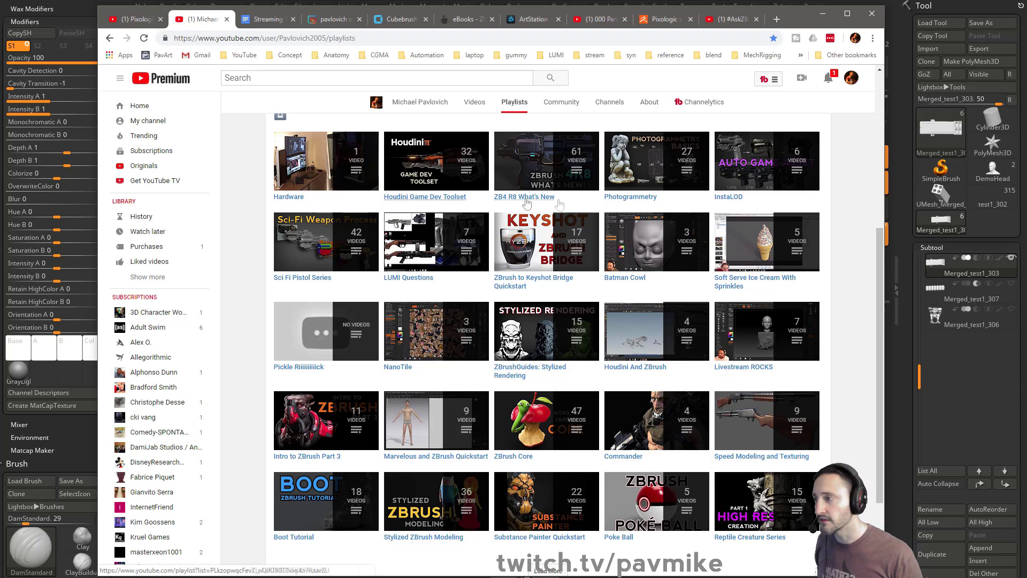
{"action": "scroll", "coordinate": [514, 224], "scroll_direction": "up", "scroll_amount": 4}
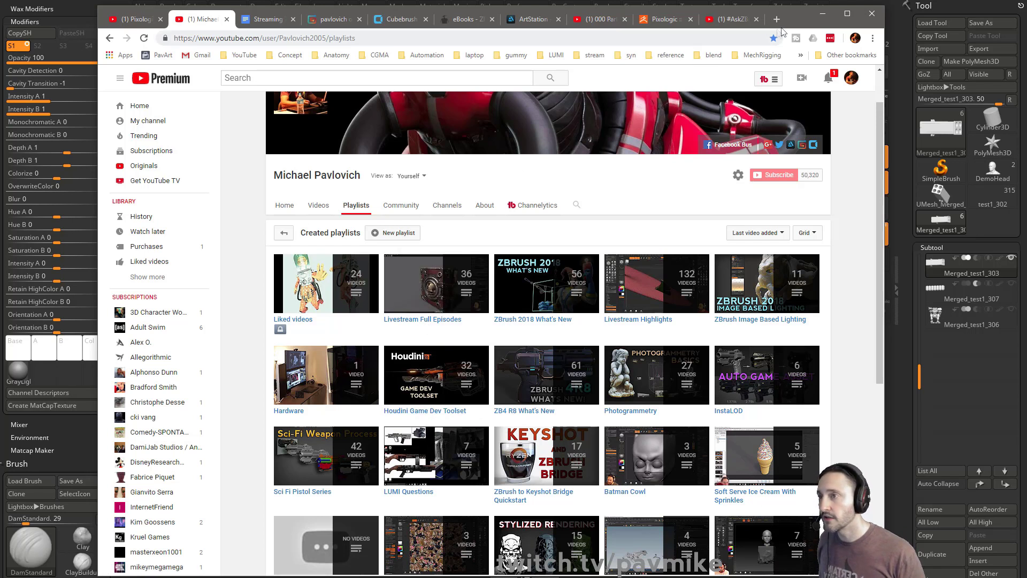
{"action": "left_click", "coordinate": [823, 13]}
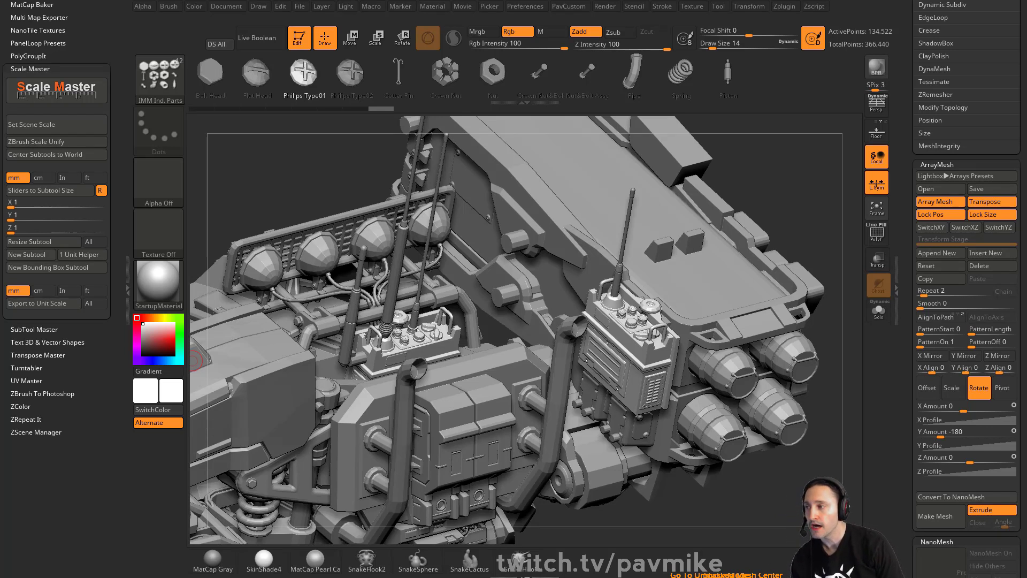
{"action": "left_click_drag", "start_coordinate": [253, 162], "coordinate": [675, 189]}
{"action": "left_click_drag", "start_coordinate": [443, 433], "coordinate": [740, 275]}
{"action": "left_click_drag", "start_coordinate": [800, 264], "coordinate": [751, 361]}
- Draw a Cylinder3D on an empty canvas, make it editable with the wireframe shown, and convert it to a PolyMesh3D
{"action": "left_click", "coordinate": [901, 103]}
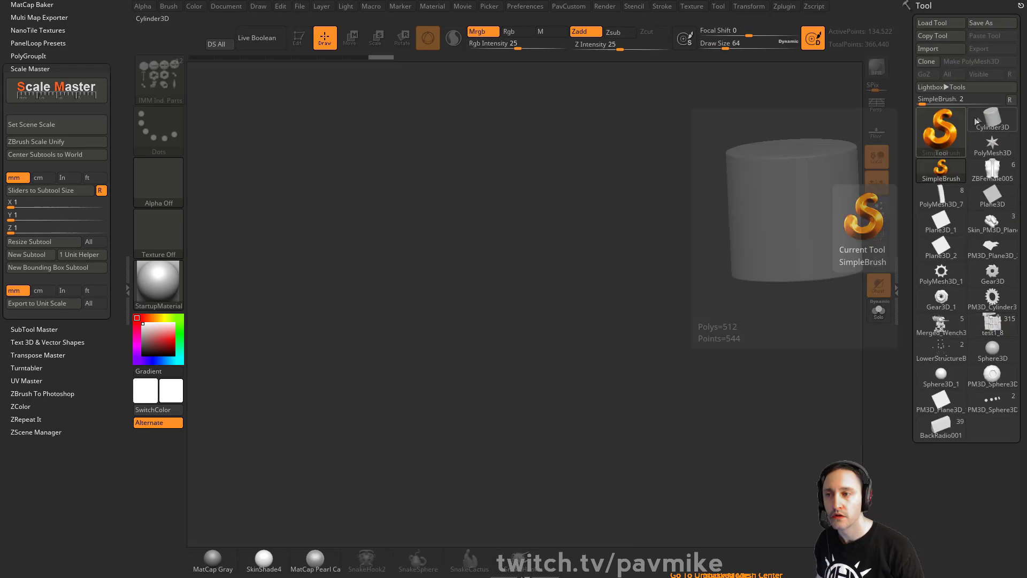
{"action": "left_click", "coordinate": [976, 120]}
{"action": "left_click_drag", "start_coordinate": [579, 303], "coordinate": [630, 401]}
{"action": "left_click", "coordinate": [300, 38]}
{"action": "left_click_drag", "start_coordinate": [452, 155], "coordinate": [785, 289]}
{"action": "key", "text": "shift+f"}
{"action": "key", "text": "p"}
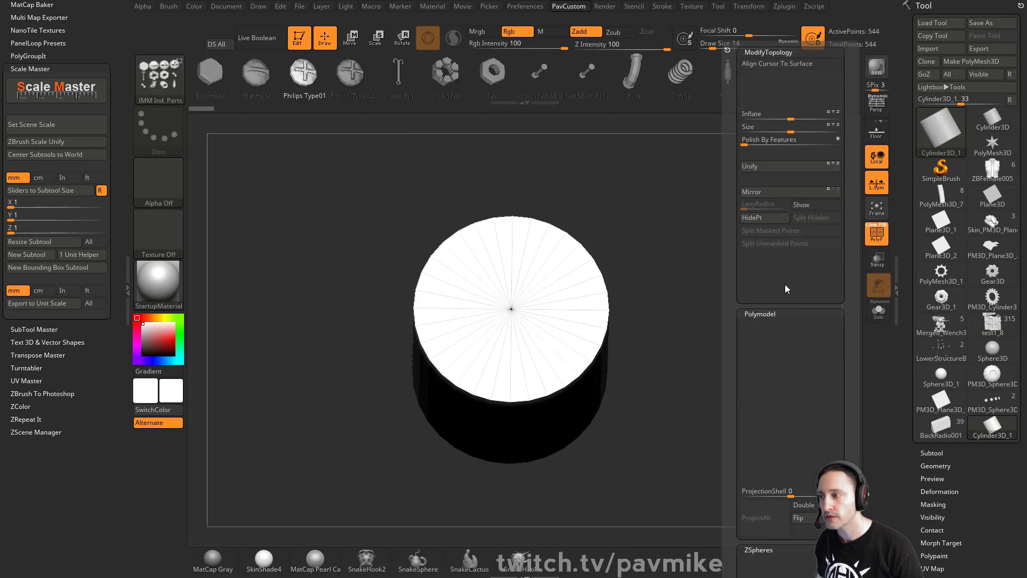
{"action": "left_click", "coordinate": [989, 62]}
- Choose the ZModeler brush and assign the cylinder's cap and side separate polygroups with Groups By Normals
{"action": "mouse_move", "coordinate": [817, 223]}
{"action": "left_mouse_down"}
{"action": "mouse_move", "coordinate": [798, 184]}
{"action": "mouse_move", "coordinate": [764, 217]}
{"action": "left_mouse_up"}
{"action": "key", "text": "s"}
{"action": "left_click", "coordinate": [763, 217]}
{"action": "key", "text": "b"}
{"action": "key", "text": "z"}
{"action": "key", "text": "m"}
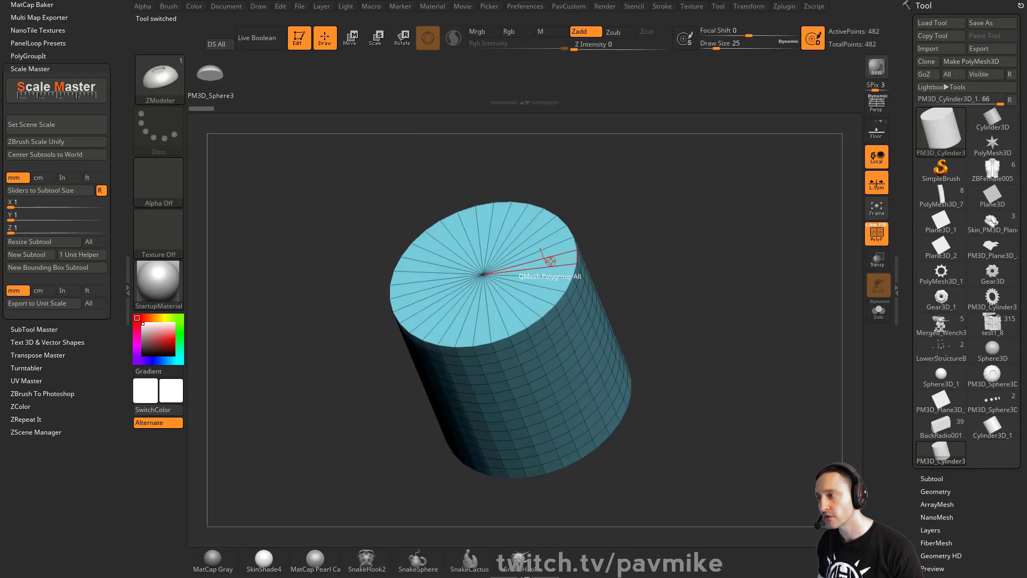
{"action": "key", "text": "p"}
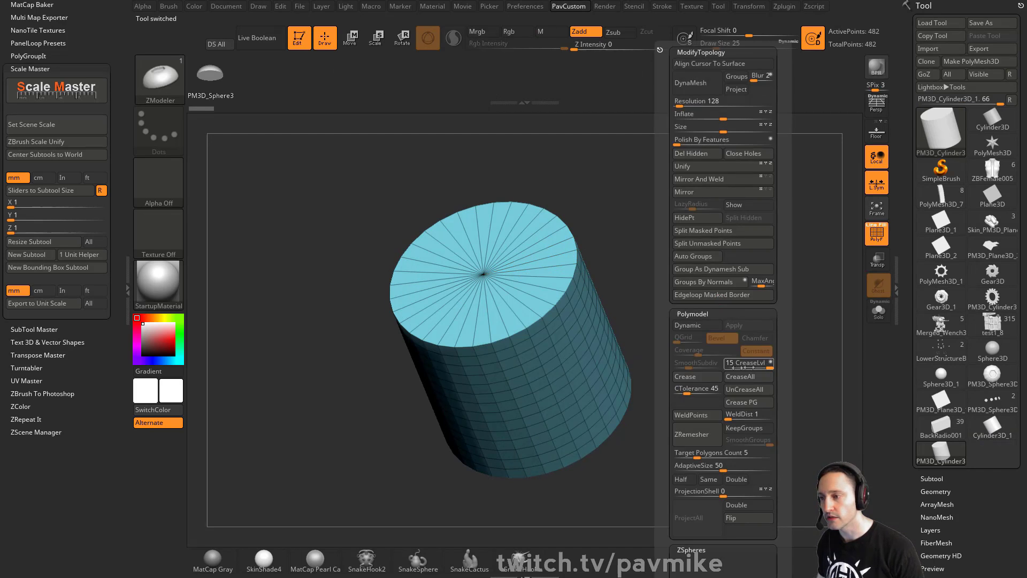
{"action": "left_click", "coordinate": [715, 282]}
- Inset the cylinder's upper cap with ZModeler to form a narrow concentric border ring
{"action": "key", "text": "space"}
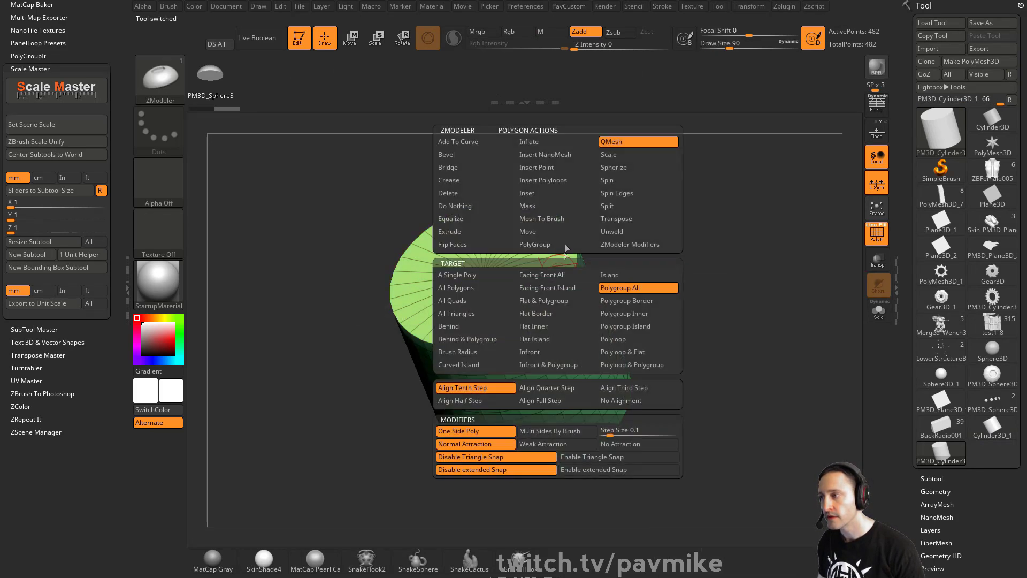
{"action": "left_click", "coordinate": [558, 193]}
{"action": "left_click", "coordinate": [558, 349]}
{"action": "left_click_drag", "start_coordinate": [548, 290], "coordinate": [540, 264]}
{"action": "left_click_drag", "start_coordinate": [626, 268], "coordinate": [659, 251]}
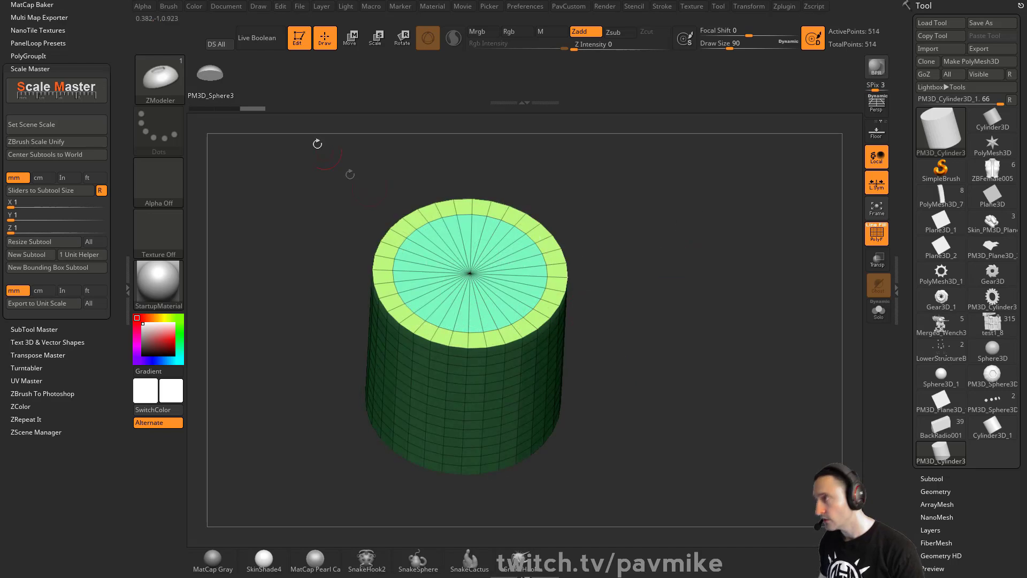
- Leave edit mode, clear the canvas, and redraw the inset cylinder in edit mode
{"action": "left_click", "coordinate": [309, 41]}
{"action": "key", "text": "ctrl+n"}
{"action": "key", "text": "comma"}
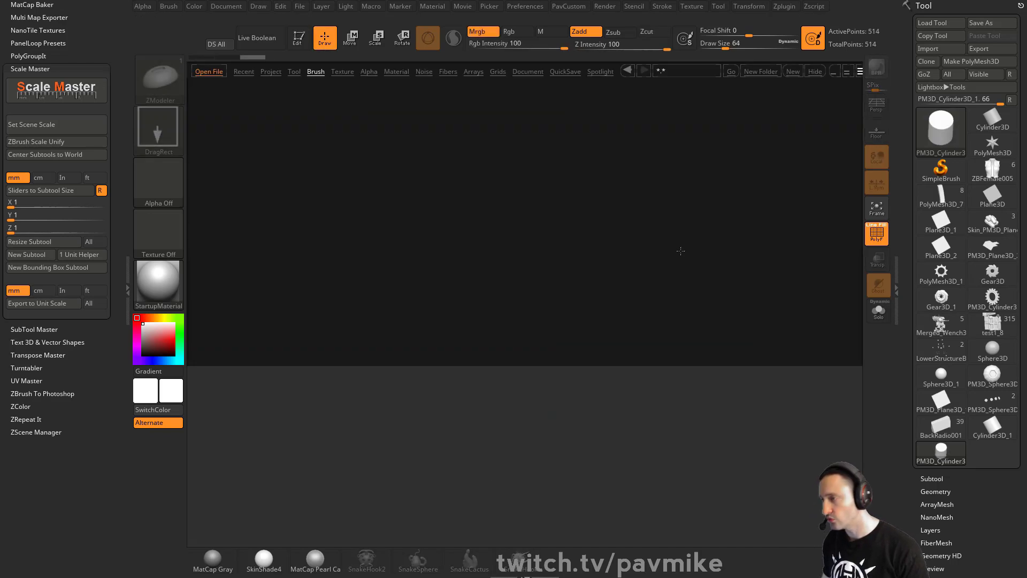
{"action": "left_click", "coordinate": [814, 71]}
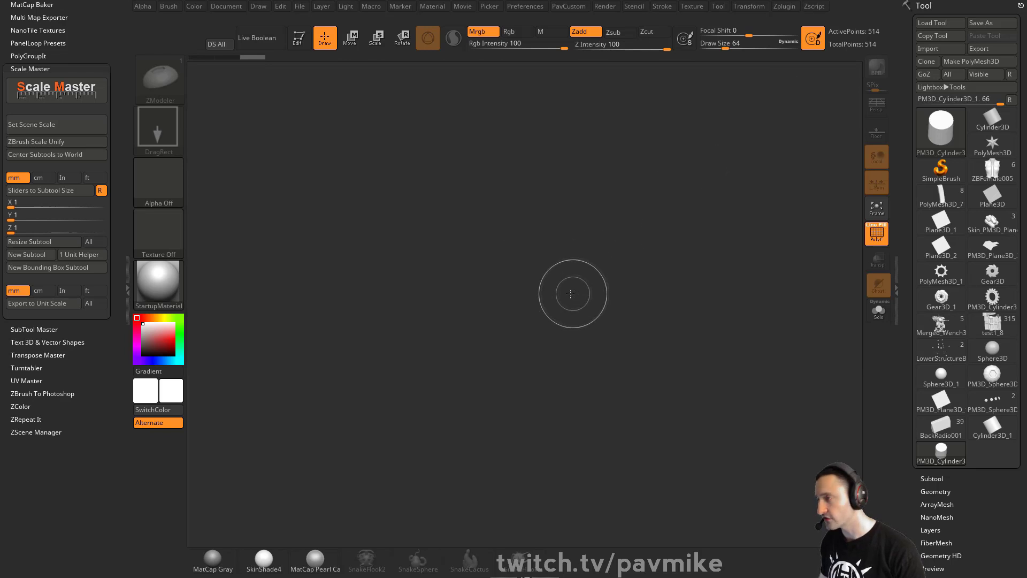
{"action": "left_click_drag", "start_coordinate": [399, 310], "coordinate": [432, 409]}
{"action": "key", "text": "t"}
- Choose the IMM Boolean brush and bring up its library of insert meshes
{"action": "key", "text": "b"}
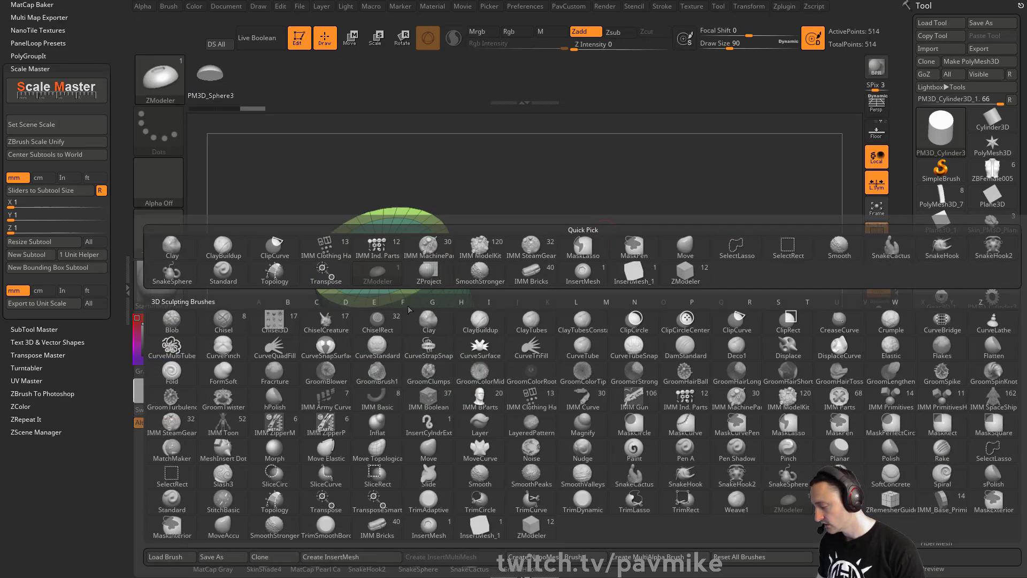
{"action": "key", "text": "i"}
{"action": "left_click", "coordinate": [435, 392]}
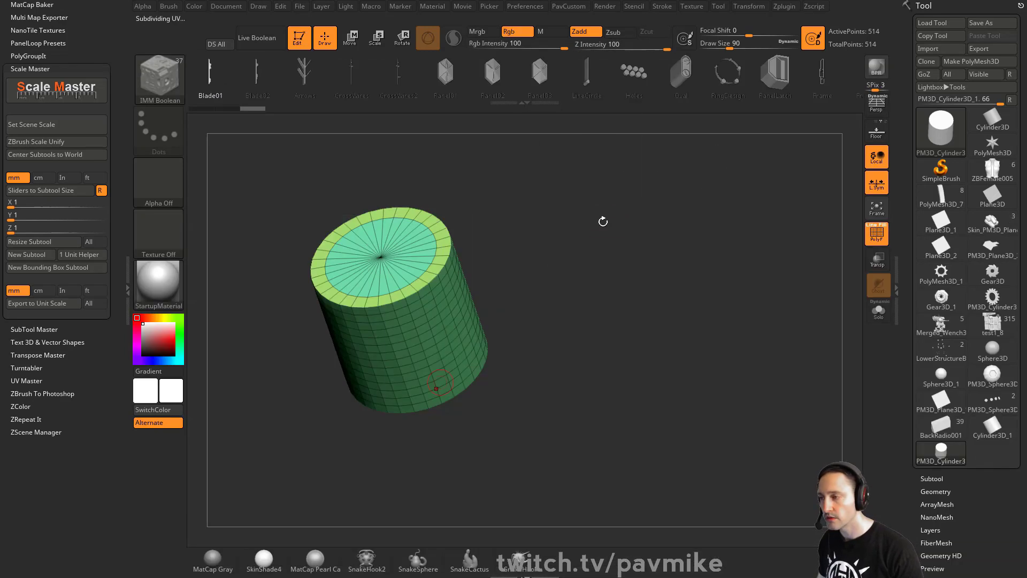
{"action": "key", "text": "m"}
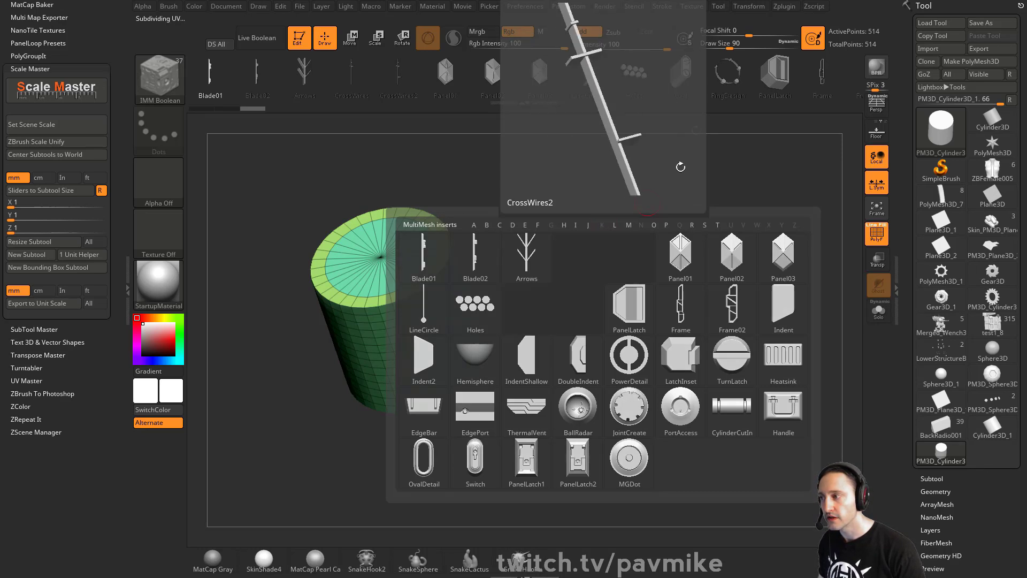
{"action": "left_click", "coordinate": [626, 246]}
- Duplicate the cylinder subtool and activate the Move gizmo on the copy
{"action": "left_click_drag", "start_coordinate": [708, 219], "coordinate": [738, 235], "text": "alt"}
{"action": "left_click_drag", "start_coordinate": [910, 349], "coordinate": [911, 227]}
{"action": "left_click", "coordinate": [932, 356]}
{"action": "left_click", "coordinate": [934, 350]}
{"action": "key", "text": "w"}
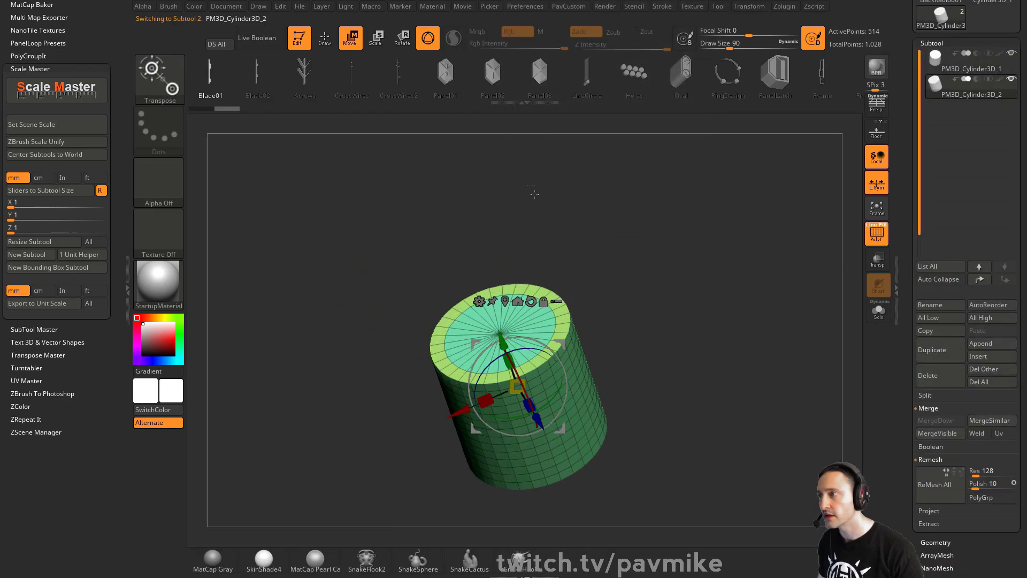
- Isolate the duplicate subtool, replace its mesh with the PortAccess insert, and unify its size
{"action": "left_click", "coordinate": [879, 311]}
{"action": "left_click_drag", "start_coordinate": [824, 88], "coordinate": [460, 79]}
{"action": "left_click_drag", "start_coordinate": [792, 85], "coordinate": [471, 83]}
{"action": "left_click_drag", "start_coordinate": [721, 89], "coordinate": [617, 85]}
{"action": "left_click", "coordinate": [657, 79]}
{"action": "key", "text": "2"}
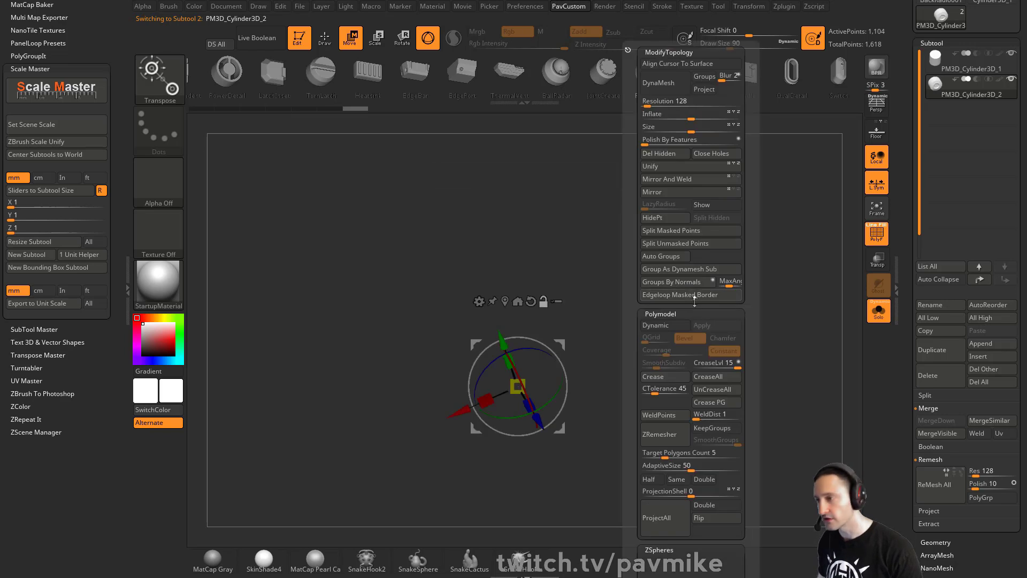
{"action": "left_click", "coordinate": [670, 168]}
- Hide one half of the PortAccess mesh in an edge-on view and delete the hidden geometry
{"action": "key", "text": "q"}
{"action": "mouse_move", "coordinate": [662, 293]}
{"action": "left_mouse_down", "text": "shift"}
{"action": "mouse_move", "coordinate": [688, 232]}
{"action": "mouse_move", "coordinate": [672, 280]}
{"action": "mouse_move", "coordinate": [688, 271]}
{"action": "left_mouse_up", "text": "shift"}
{"action": "key", "text": "ctrl+shift"}
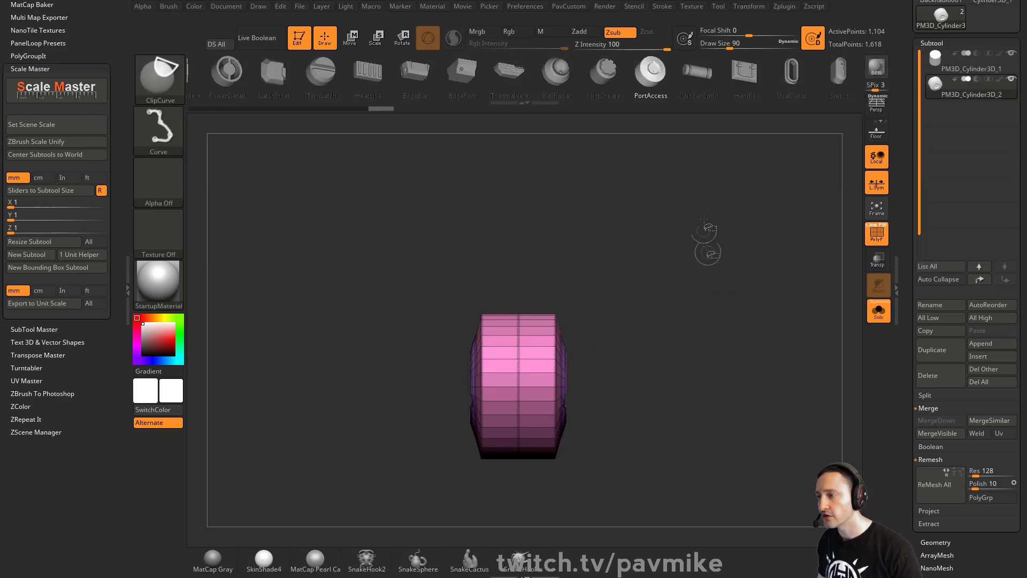
{"action": "left_click_drag", "start_coordinate": [701, 191], "coordinate": [542, 506], "text": "ctrl+shift"}
{"action": "left_click_drag", "start_coordinate": [736, 264], "coordinate": [695, 257], "text": "shift"}
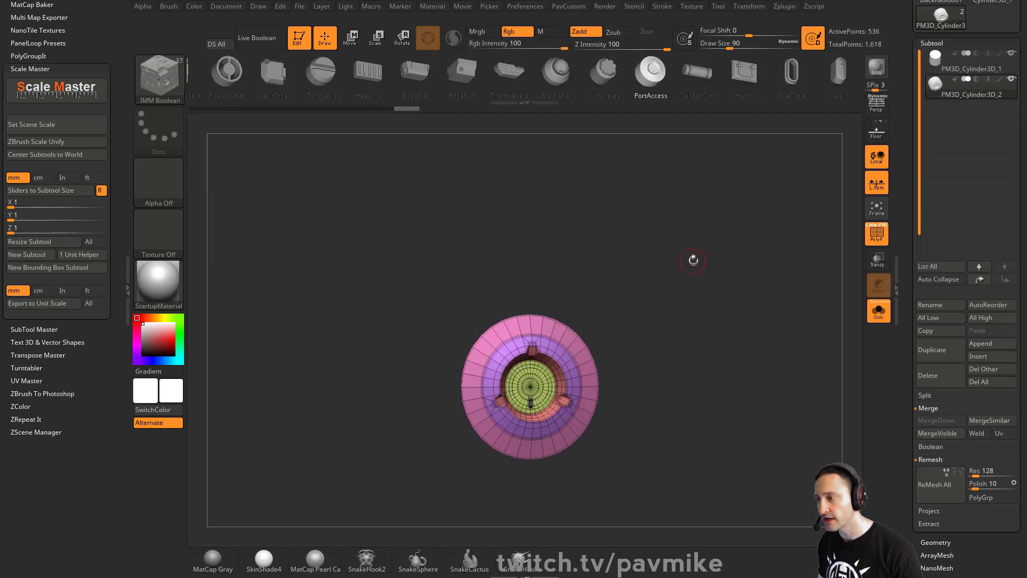
{"action": "key", "text": "2"}
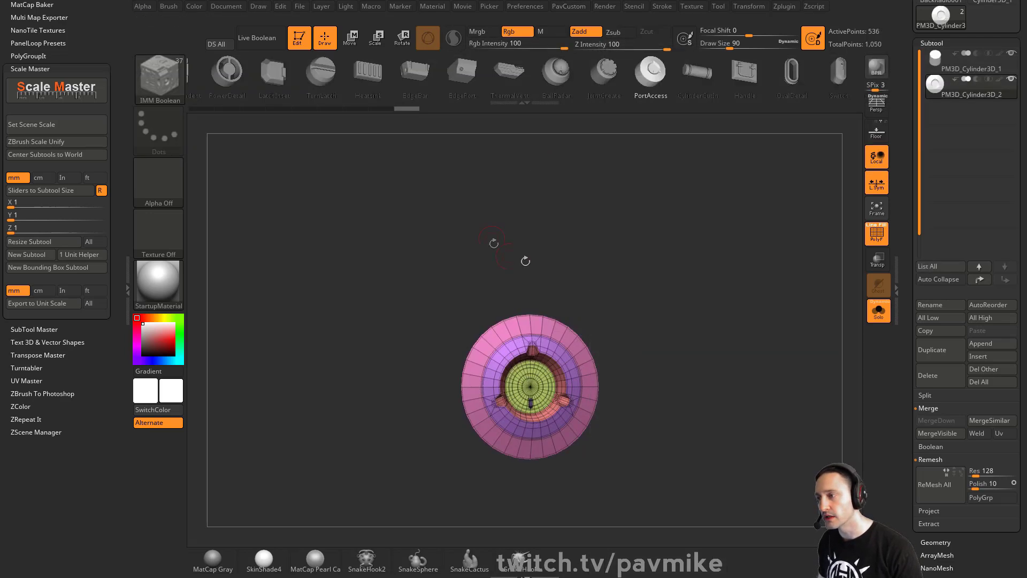
- Create an InsertMultiMesh brush from both subtools and a new single InsertMesh brush from the halved PortAccess part
{"action": "key", "text": "b"}
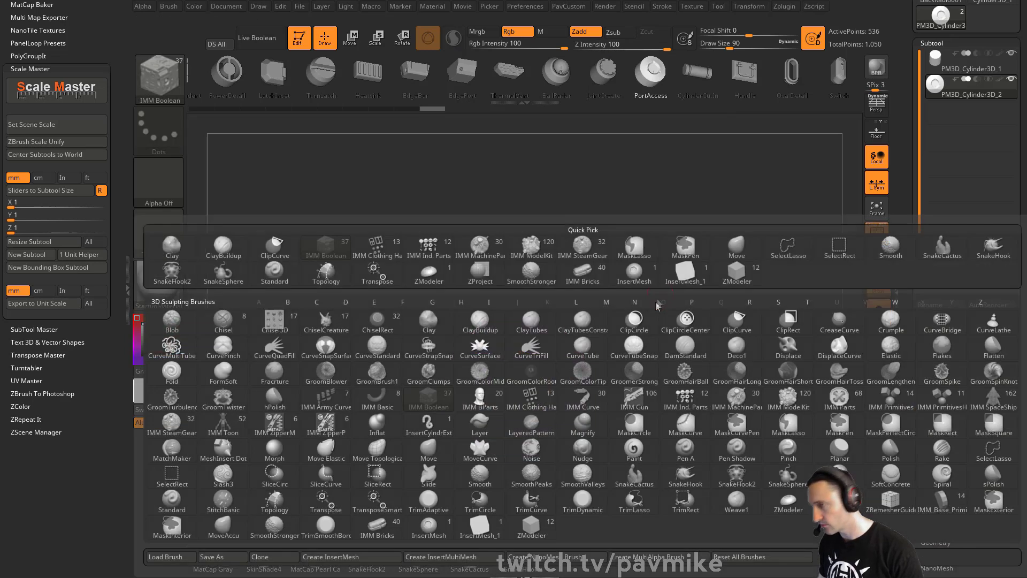
{"action": "left_click", "coordinate": [472, 557]}
{"action": "key", "text": "b"}
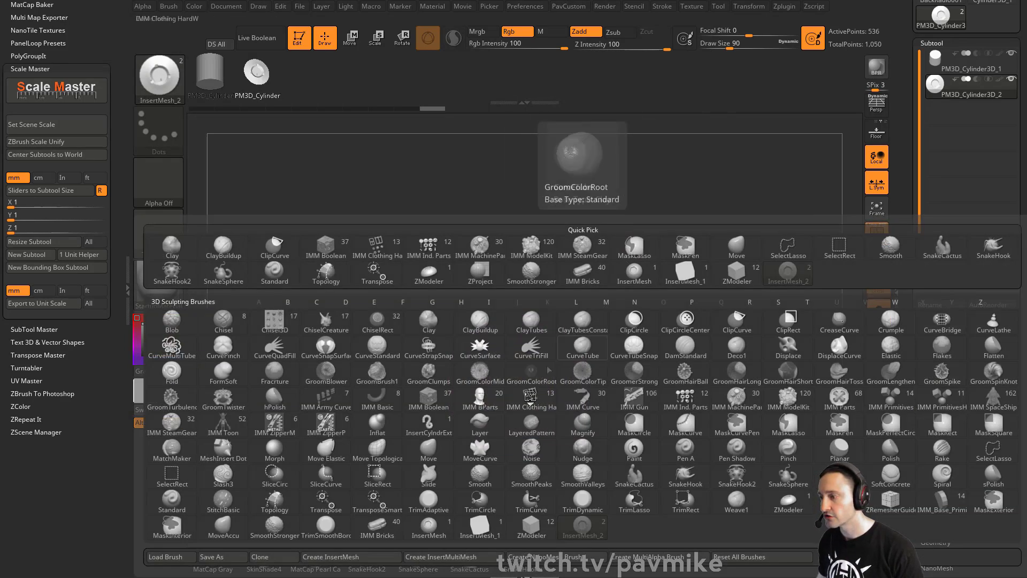
{"action": "left_click", "coordinate": [383, 557]}
{"action": "left_click", "coordinate": [454, 187]}
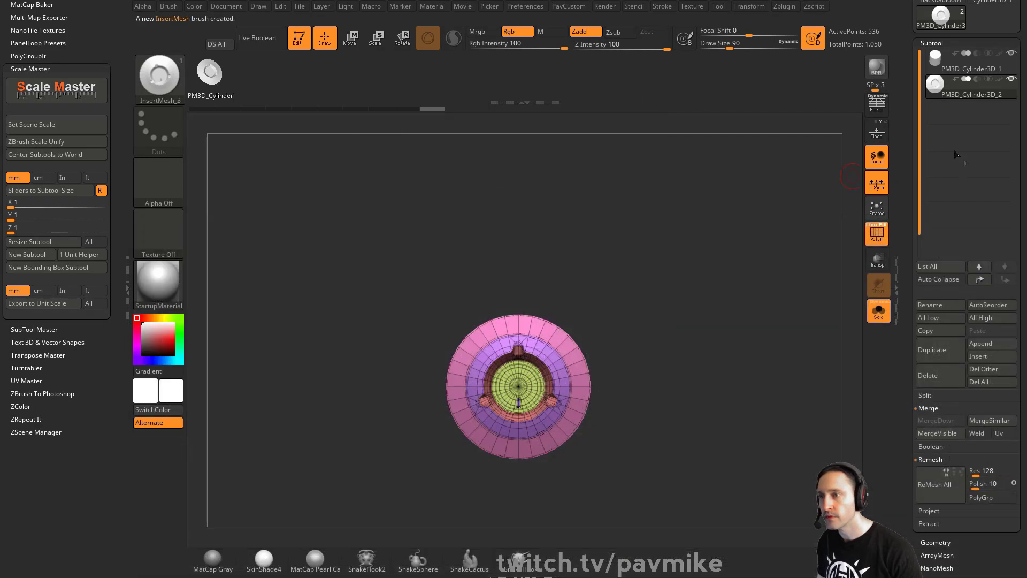
- Delete the halved PortAccess subtool, keeping only the inset cylinder
{"action": "left_click_drag", "start_coordinate": [907, 404], "coordinate": [926, 280]}
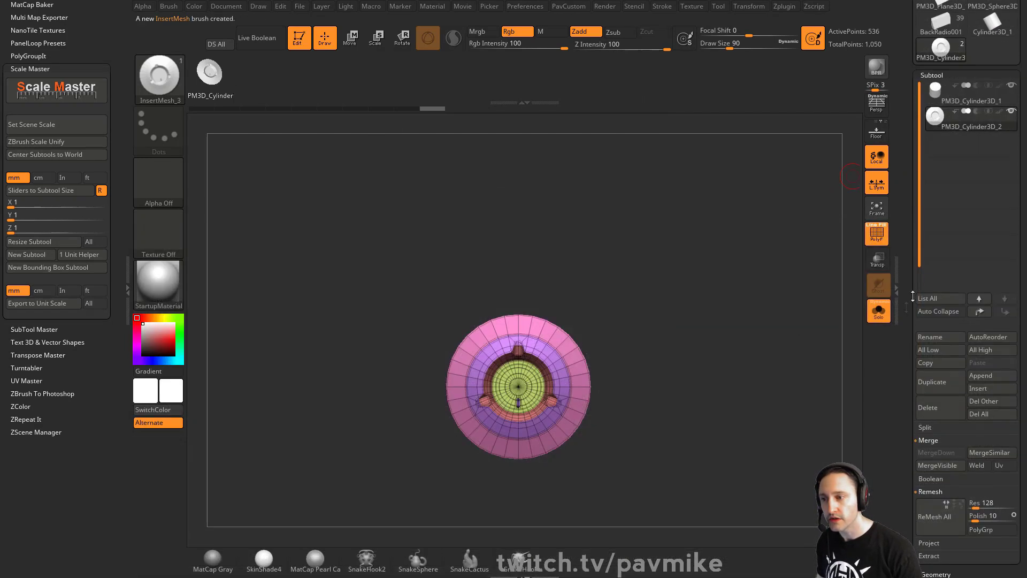
{"action": "left_click", "coordinate": [939, 406]}
{"action": "left_click_drag", "start_coordinate": [766, 189], "coordinate": [724, 291]}
- Try inserting the halved PortAccess part on the cylinder's cap, move it outward, and clear the mask
{"action": "left_click_drag", "start_coordinate": [527, 349], "coordinate": [543, 323]}
{"action": "left_click_drag", "start_coordinate": [733, 326], "coordinate": [813, 314]}
{"action": "key", "text": "w"}
{"action": "left_click_drag", "start_coordinate": [584, 336], "coordinate": [678, 323]}
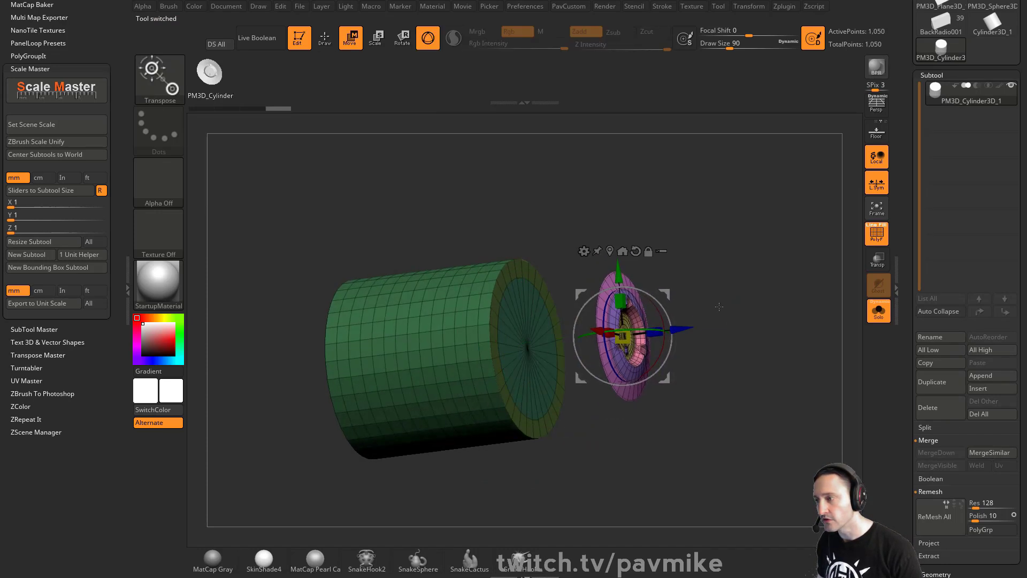
{"action": "left_click_drag", "start_coordinate": [810, 316], "coordinate": [784, 240], "text": "ctrl"}
{"action": "key", "text": "q"}
{"action": "mouse_move", "coordinate": [819, 295]}
{"action": "left_mouse_down"}
{"action": "mouse_move", "coordinate": [706, 296]}
{"action": "mouse_move", "coordinate": [799, 295]}
{"action": "mouse_move", "coordinate": [785, 293]}
{"action": "mouse_move", "coordinate": [786, 274]}
{"action": "left_mouse_up"}
- Undo the insertion and movement of the PortAccess part on the cylinder
{"action": "key", "text": "ctrl+z"}
{"action": "key", "text": "ctrl+z"}
{"action": "key", "text": "ctrl+z"}
{"action": "key", "text": "ctrl+z"}
{"action": "key", "text": "ctrl+z"}
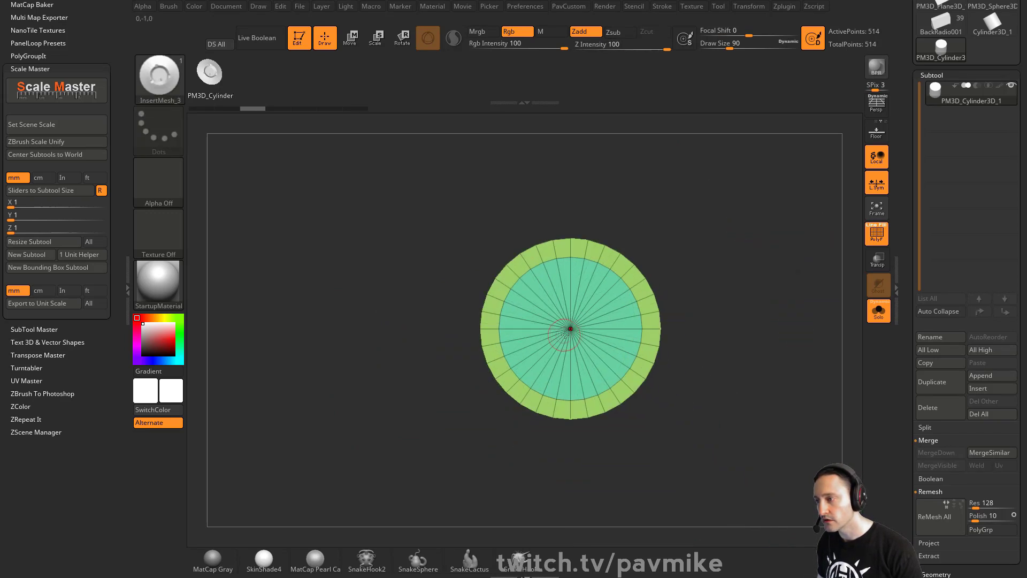
- Insert the halved PortAccess part at the center of the cylinder's cap and weld it into the mesh
{"action": "left_click_drag", "start_coordinate": [571, 329], "coordinate": [568, 301]}
{"action": "left_click_drag", "start_coordinate": [696, 313], "coordinate": [788, 314]}
{"action": "key", "text": "w"}
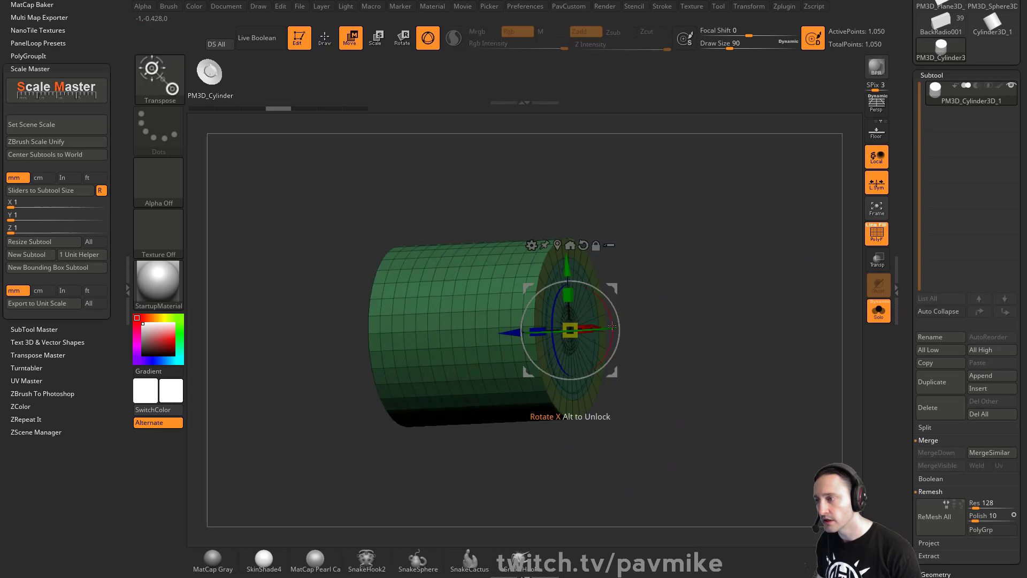
{"action": "key", "text": "ctrl+shift+z"}
{"action": "key", "text": "ctrl+shift+z"}
{"action": "key", "text": "ctrl+shift+z"}
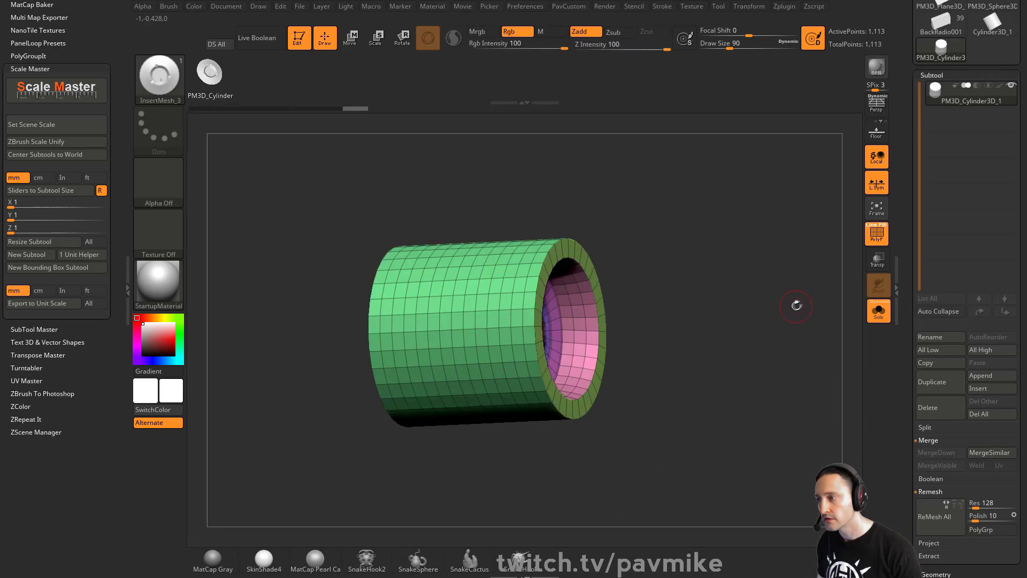
{"action": "left_click_drag", "start_coordinate": [797, 306], "coordinate": [765, 257]}
- Turn on the dynamic subdivision preview and inspect the recessed detail with the polyframe hidden
{"action": "key", "text": "2"}
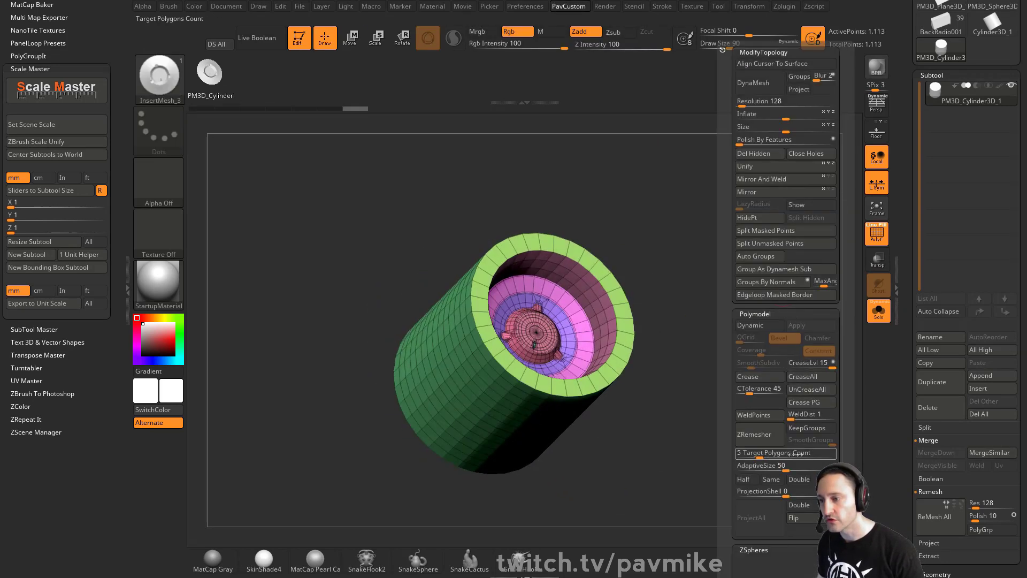
{"action": "left_click", "coordinate": [876, 241]}
{"action": "left_click_drag", "start_coordinate": [802, 286], "coordinate": [774, 324]}
{"action": "left_click_drag", "start_coordinate": [739, 280], "coordinate": [713, 261]}
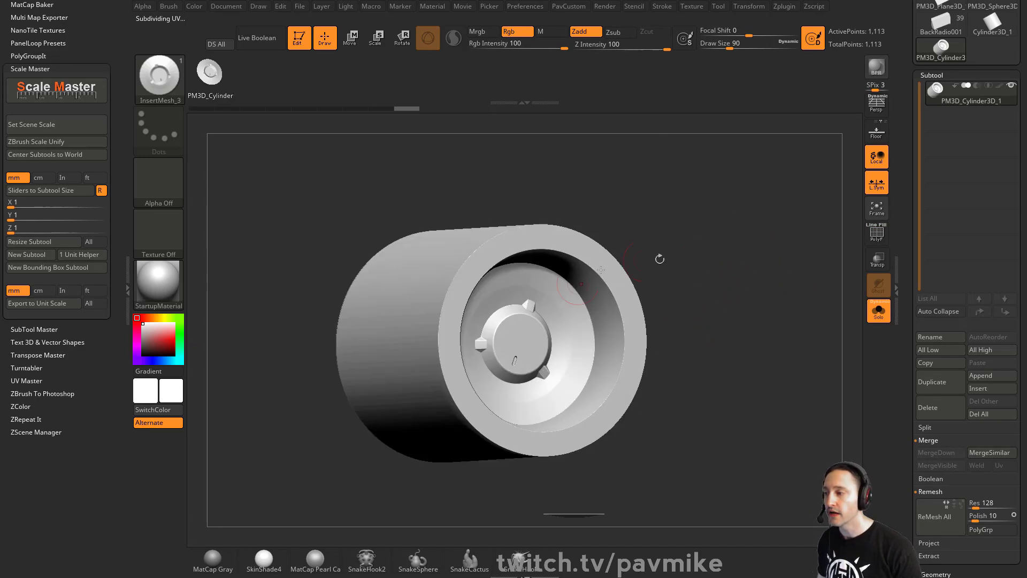
{"action": "left_click", "coordinate": [883, 237]}
- Bevel the complete outer and inner edge loops of the cylinder's rim with ZModeler, using a single row
{"action": "mouse_move", "coordinate": [833, 264]}
{"action": "left_mouse_down"}
{"action": "mouse_move", "coordinate": [749, 268]}
{"action": "mouse_move", "coordinate": [789, 242]}
{"action": "mouse_move", "coordinate": [786, 267]}
{"action": "left_mouse_up"}
{"action": "key", "text": "b"}
{"action": "key", "text": "z"}
{"action": "key", "text": "m"}
{"action": "key", "text": "space"}
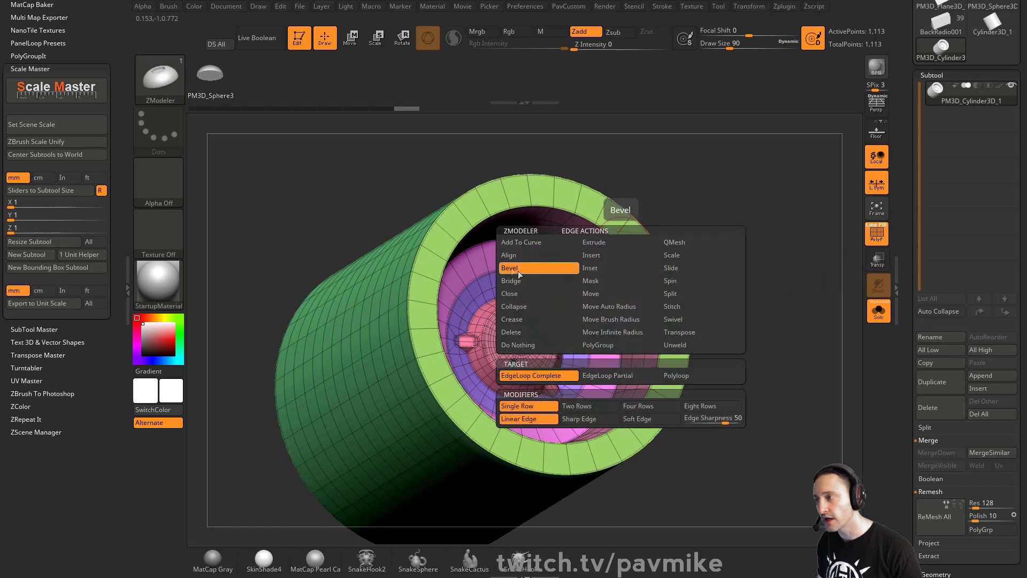
{"action": "left_click_drag", "start_coordinate": [741, 205], "coordinate": [693, 226]}
{"action": "left_click_drag", "start_coordinate": [624, 254], "coordinate": [642, 259]}
- Turn off the dynamic subdivision preview and insert supporting edge loops around the beveled rim with ZModeler
{"action": "key", "text": "shift+d"}
{"action": "left_click_drag", "start_coordinate": [766, 259], "coordinate": [664, 257]}
{"action": "left_click", "coordinate": [659, 258]}
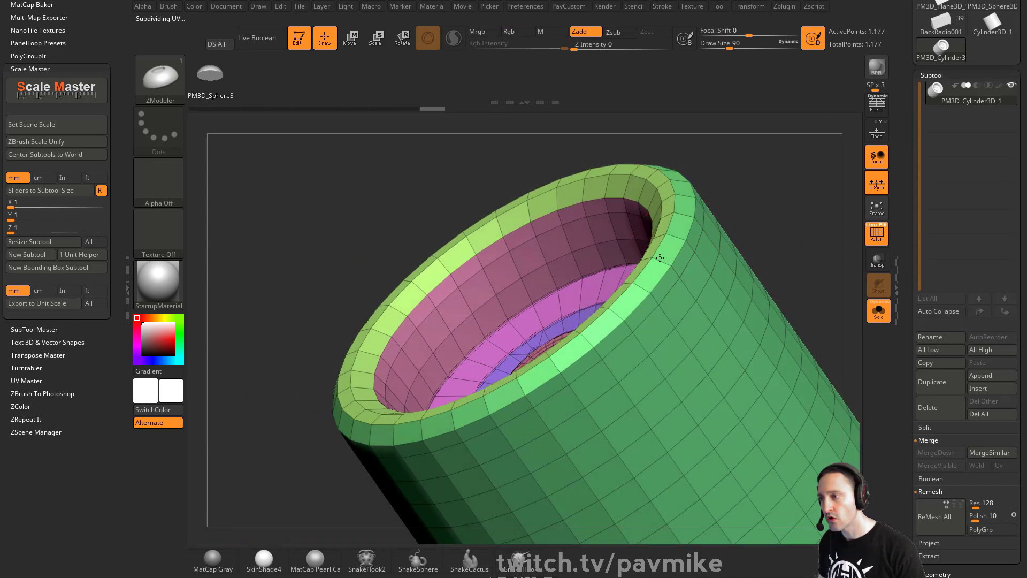
{"action": "key", "text": "space"}
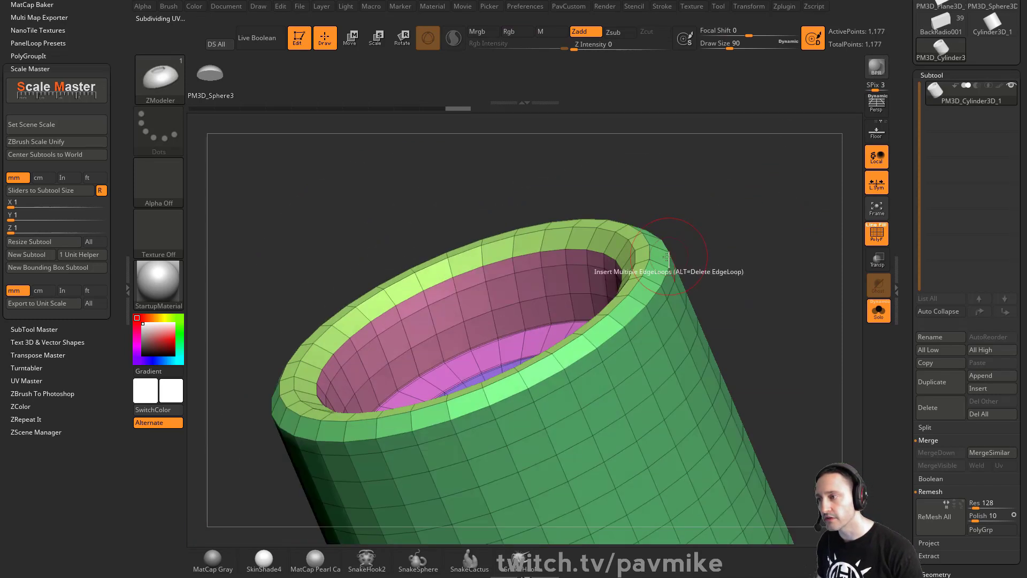
{"action": "left_click_drag", "start_coordinate": [665, 257], "coordinate": [764, 205]}
- Try inserting extra edge loops around the recess's inner wall and undo them
{"action": "key", "text": "space"}
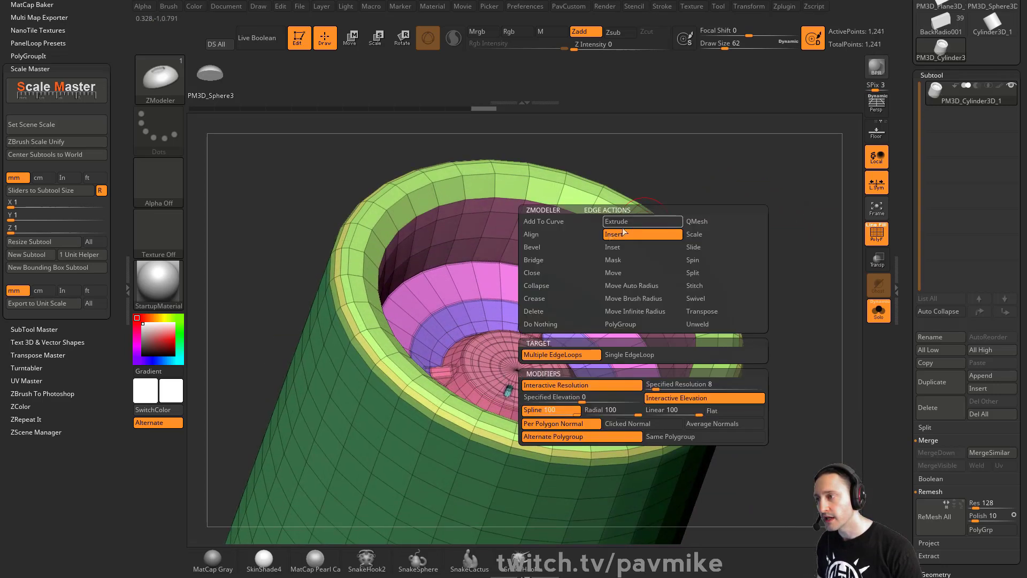
{"action": "left_click", "coordinate": [555, 301]}
{"action": "left_click", "coordinate": [577, 366]}
{"action": "key", "text": "space"}
{"action": "left_click", "coordinate": [550, 366]}
{"action": "left_click", "coordinate": [651, 229]}
{"action": "left_click_drag", "start_coordinate": [641, 250], "coordinate": [696, 226]}
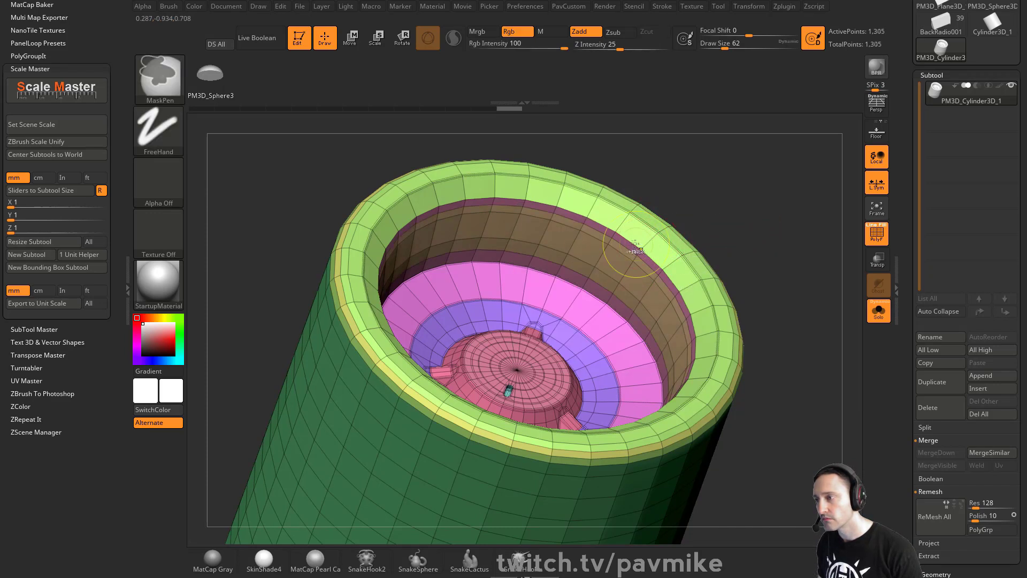
{"action": "key", "text": "ctrl+z"}
- Turn dynamic subdivision back on, hide the polyframe, and look over the cylinder from the rim to its flat back cap
{"action": "left_click_drag", "start_coordinate": [769, 226], "coordinate": [765, 199], "text": "alt"}
{"action": "left_click_drag", "start_coordinate": [765, 199], "coordinate": [792, 219]}
{"action": "key", "text": "d"}
{"action": "left_click", "coordinate": [877, 236]}
{"action": "left_click_drag", "start_coordinate": [649, 247], "coordinate": [779, 197]}
{"action": "mouse_move", "coordinate": [690, 271]}
{"action": "left_mouse_down"}
{"action": "mouse_move", "coordinate": [776, 215]}
{"action": "mouse_move", "coordinate": [817, 228]}
{"action": "mouse_move", "coordinate": [757, 231]}
{"action": "mouse_move", "coordinate": [760, 241]}
{"action": "mouse_move", "coordinate": [732, 252]}
{"action": "mouse_move", "coordinate": [717, 243]}
{"action": "mouse_move", "coordinate": [760, 219]}
{"action": "left_mouse_up"}
- Insert the Holes mesh from the IMM Boolean brush on the cylinder's flat back cap
{"action": "key", "text": "s"}
{"action": "key", "text": "b"}
{"action": "key", "text": "i"}
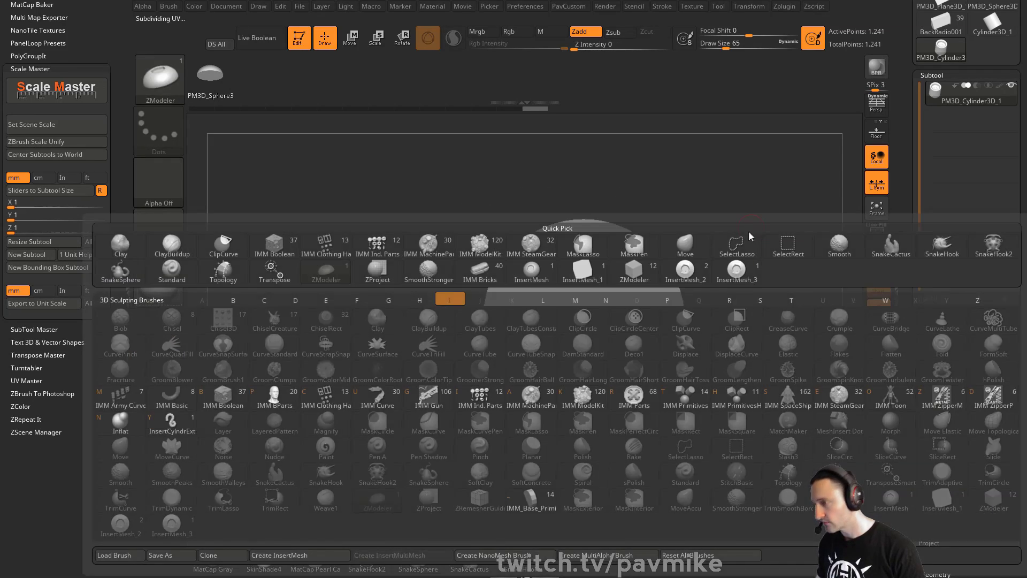
{"action": "left_click", "coordinate": [229, 399]}
{"action": "key", "text": "m"}
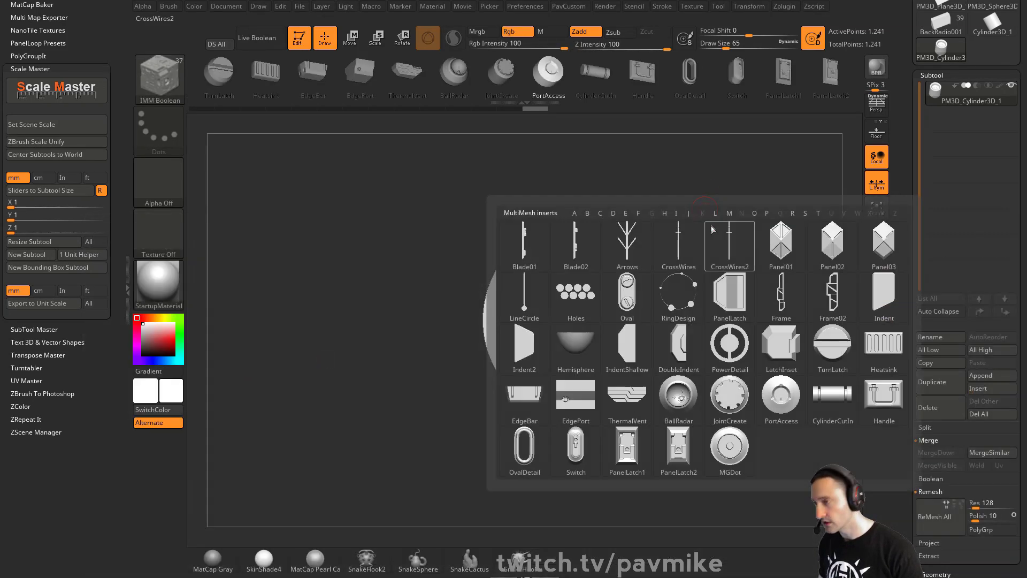
{"action": "left_click", "coordinate": [627, 293]}
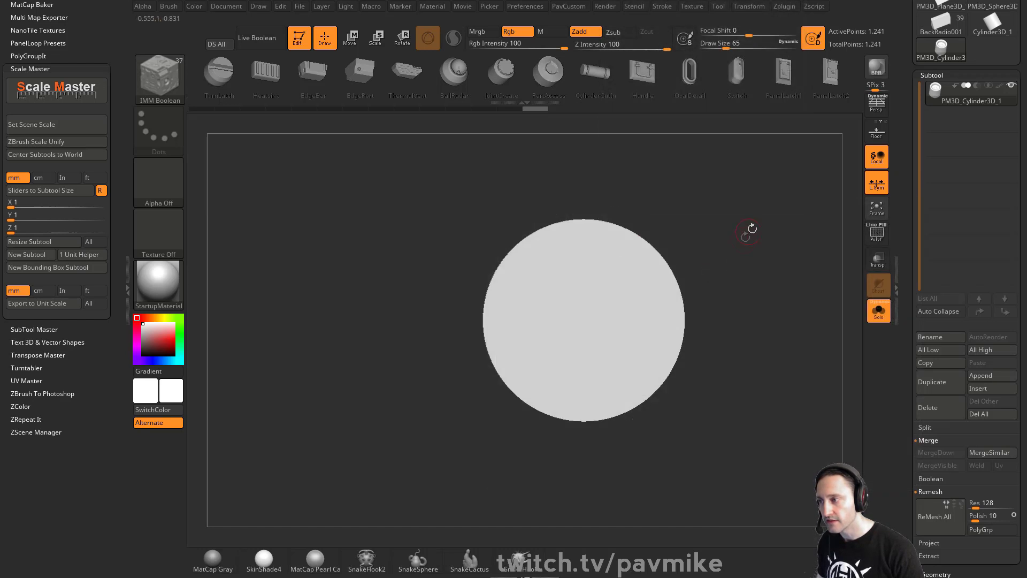
{"action": "left_click_drag", "start_coordinate": [538, 328], "coordinate": [670, 305]}
- Split the inserted holes into their own subtool, enable Live Boolean, and turn off Solo
{"action": "key", "text": "3"}
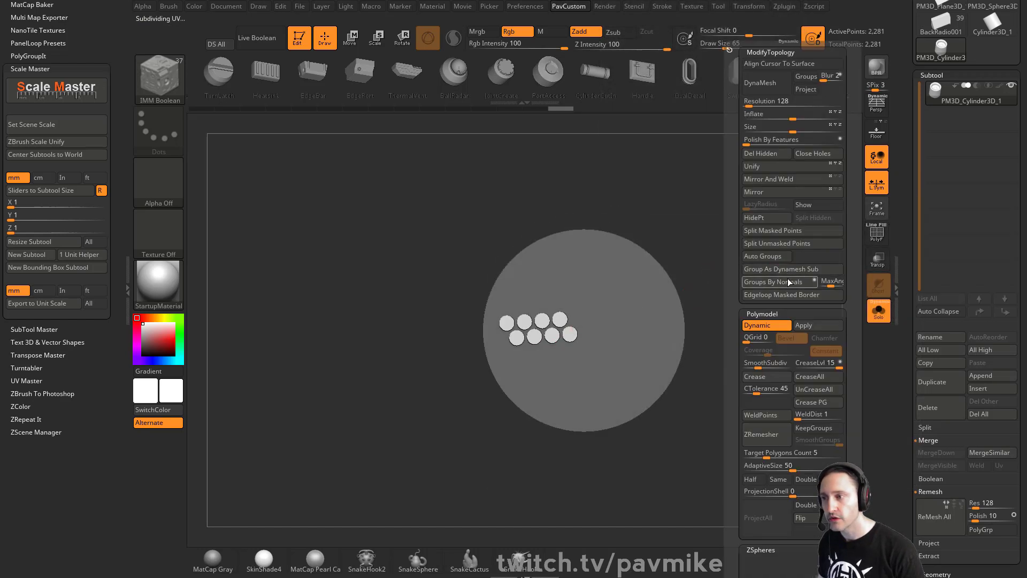
{"action": "left_click", "coordinate": [804, 232]}
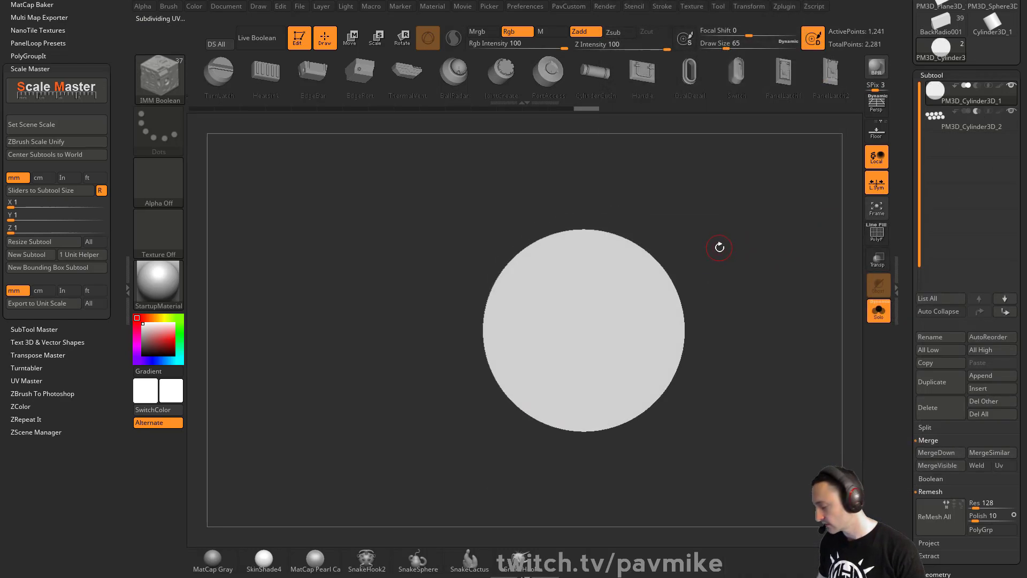
{"action": "key", "text": "ctrl+shift+b"}
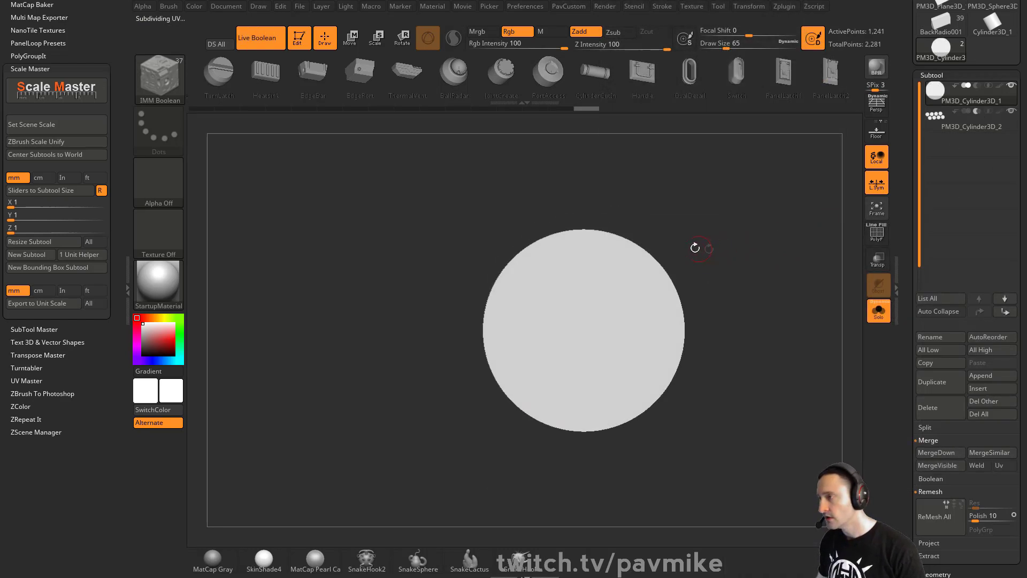
{"action": "left_click", "coordinate": [877, 315]}
- Select the holes subtool, rotate the cluster upright, and duplicate it into three parallel columns across the cap
{"action": "left_click_drag", "start_coordinate": [729, 238], "coordinate": [722, 260]}
{"action": "key", "text": "w"}
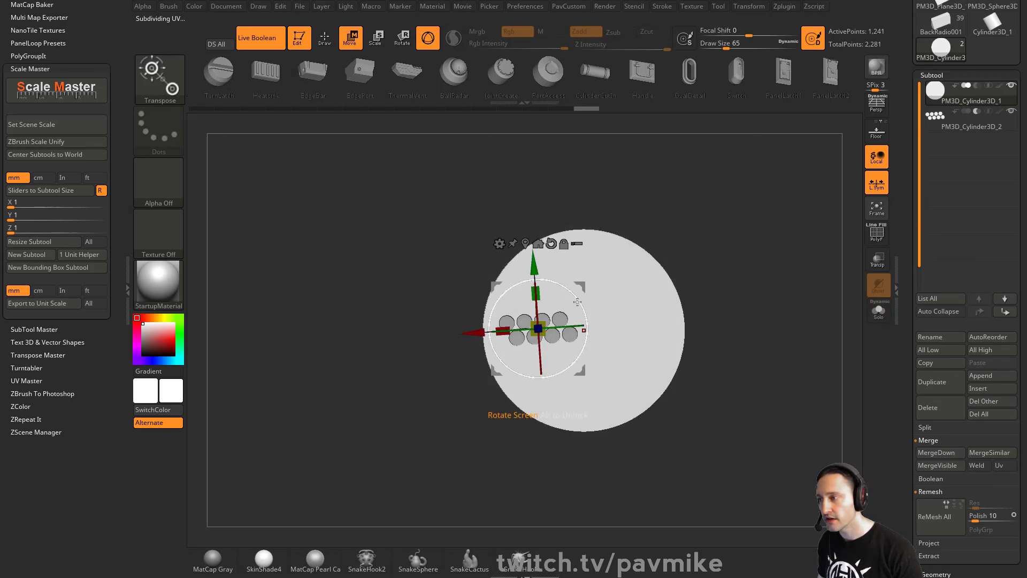
{"action": "left_click_drag", "start_coordinate": [578, 302], "coordinate": [584, 326]}
{"action": "key", "text": "ctrl+z"}
{"action": "left_click", "coordinate": [964, 127]}
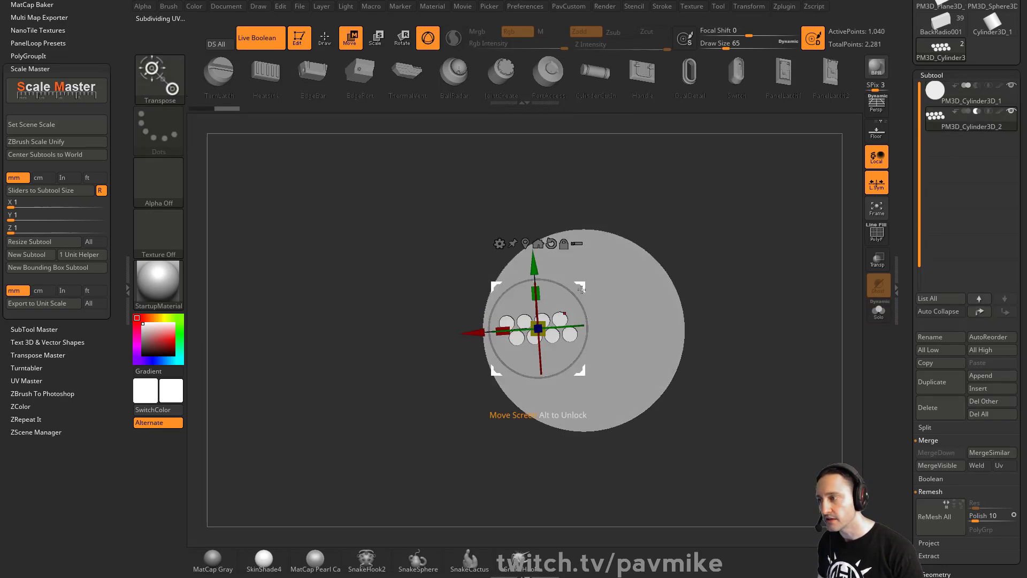
{"action": "mouse_move", "coordinate": [581, 289]}
{"action": "left_mouse_down"}
{"action": "mouse_move", "coordinate": [623, 337]}
{"action": "mouse_move", "coordinate": [713, 323]}
{"action": "left_mouse_up"}
{"action": "key", "text": "q"}
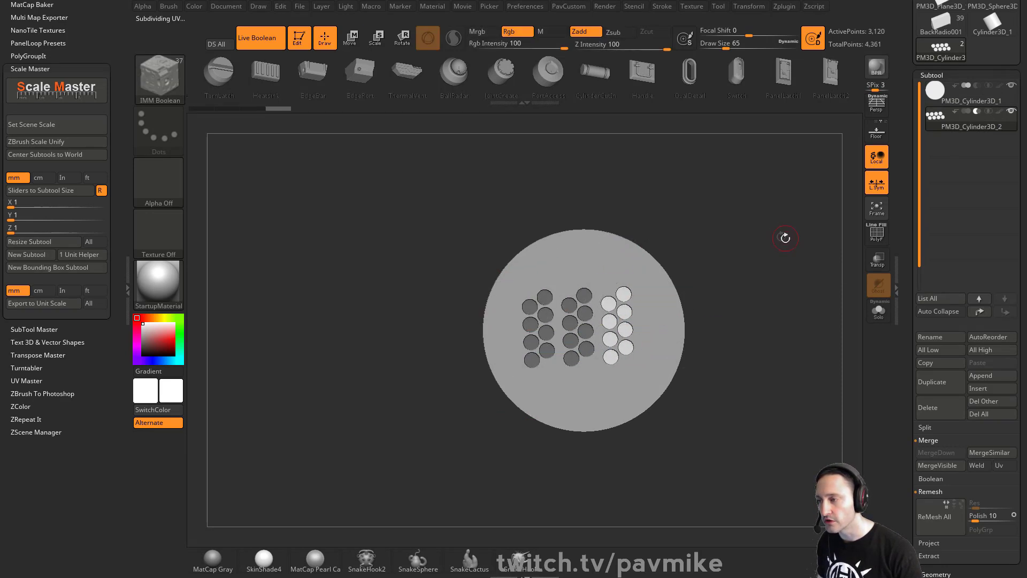
- Make a Boolean mesh from the cylinder and the subtracted holes, and view the resulting tool
{"action": "mouse_move", "coordinate": [779, 236]}
{"action": "left_mouse_down"}
{"action": "mouse_move", "coordinate": [801, 303]}
{"action": "mouse_move", "coordinate": [722, 306]}
{"action": "left_mouse_up"}
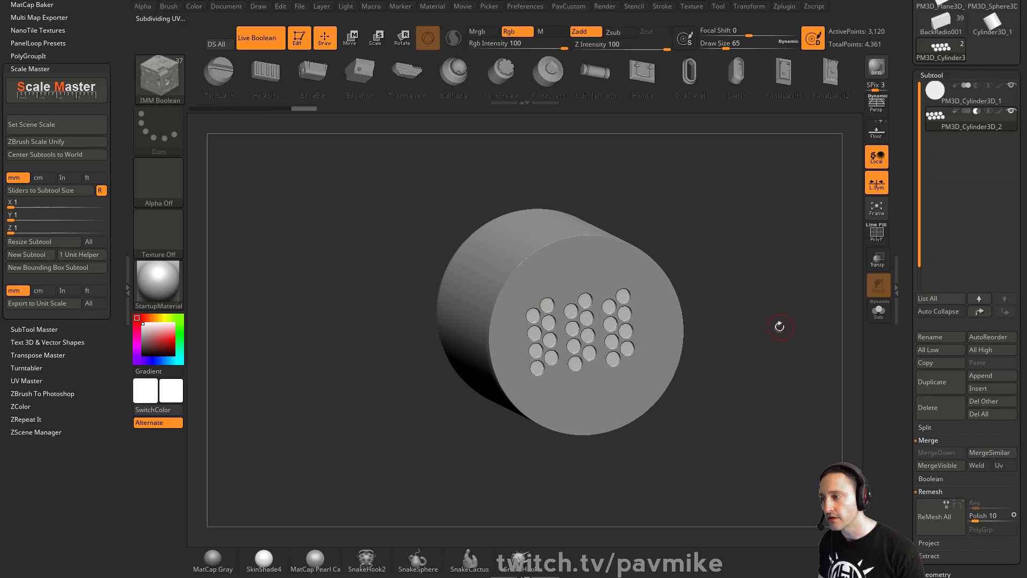
{"action": "left_click_drag", "start_coordinate": [779, 327], "coordinate": [733, 299]}
{"action": "left_click_drag", "start_coordinate": [904, 349], "coordinate": [906, 256]}
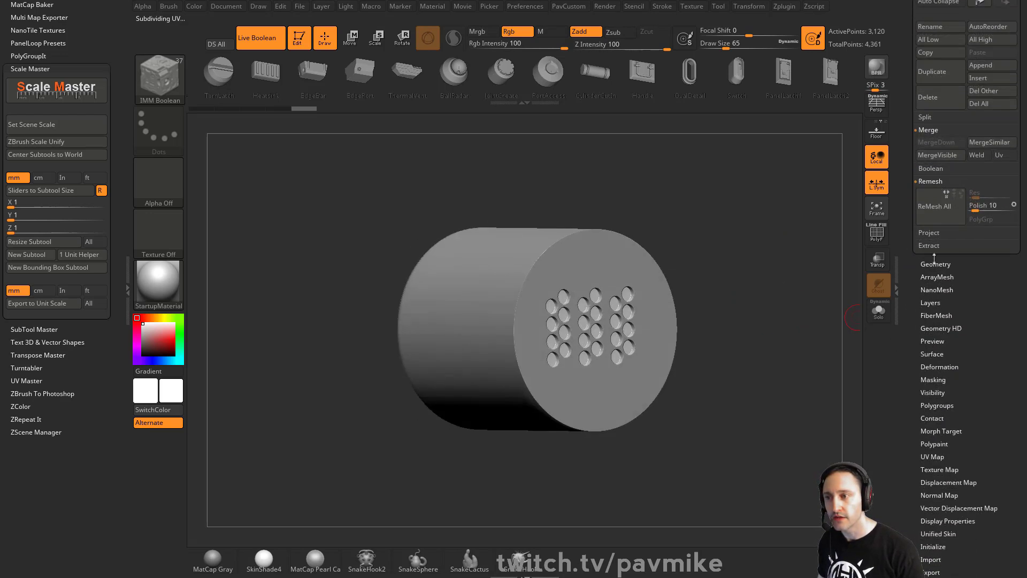
{"action": "left_click", "coordinate": [932, 169]}
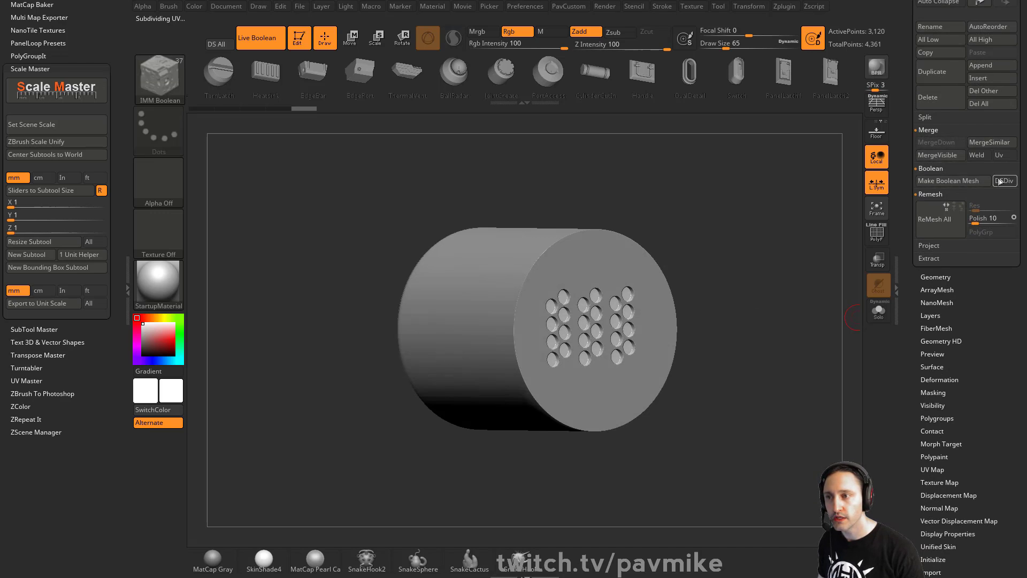
{"action": "left_click", "coordinate": [962, 182]}
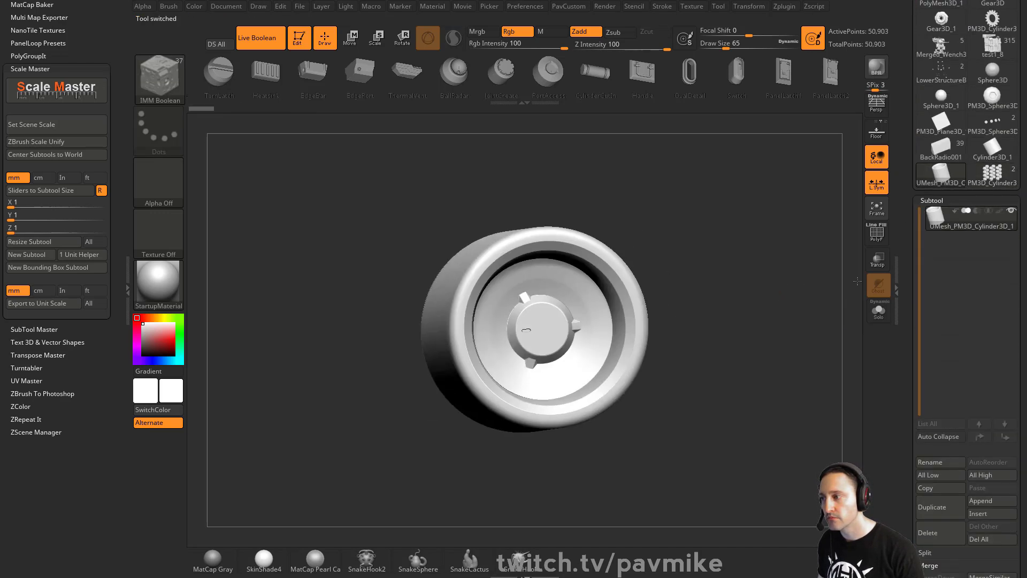
{"action": "left_click_drag", "start_coordinate": [803, 311], "coordinate": [779, 299]}
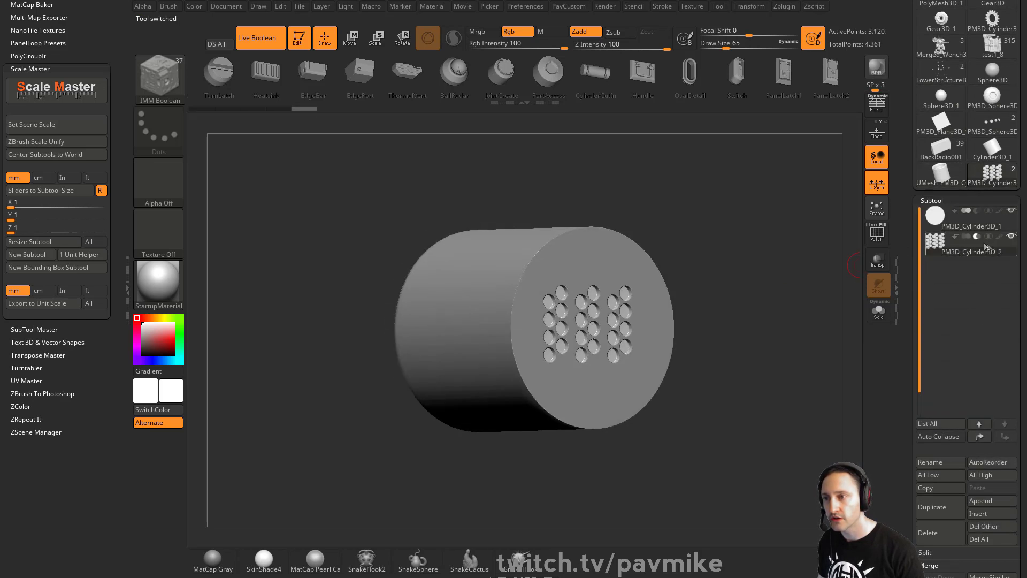
- Select the cylinder subtool in the original tool, show its polyframe, and turn off the dynamic subdivision preview
{"action": "left_click", "coordinate": [968, 229]}
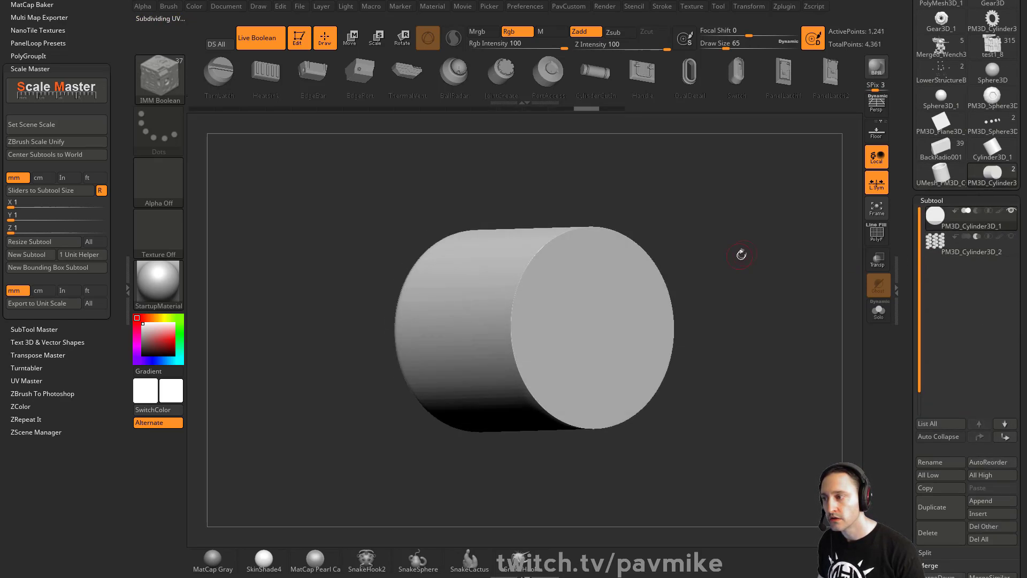
{"action": "left_click_drag", "start_coordinate": [743, 254], "coordinate": [831, 242]}
{"action": "left_click_drag", "start_coordinate": [831, 242], "coordinate": [798, 246], "text": "alt"}
{"action": "left_click", "coordinate": [876, 236]}
{"action": "left_click_drag", "start_coordinate": [736, 243], "coordinate": [791, 235]}
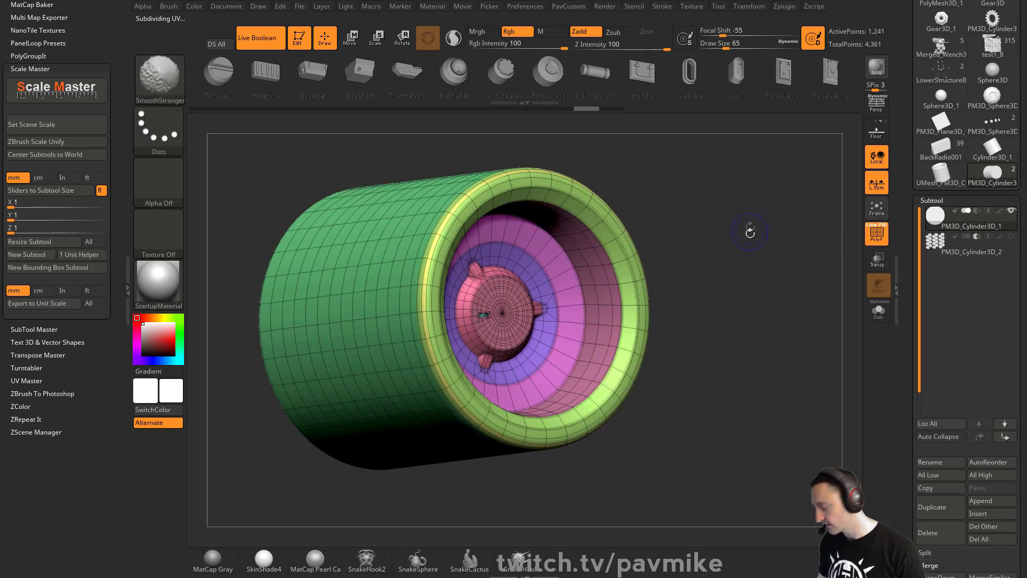
{"action": "key", "text": "shift+d"}
{"action": "key", "text": "s"}
{"action": "left_click", "coordinate": [756, 257]}
- Collapse a polyloop of the small slot on the recessed central hub with ZModeler
{"action": "mouse_move", "coordinate": [778, 272]}
{"action": "left_mouse_down", "text": "alt"}
{"action": "mouse_move", "coordinate": [740, 257]}
{"action": "mouse_move", "coordinate": [797, 395]}
{"action": "left_mouse_up", "text": "alt"}
{"action": "left_click_drag", "start_coordinate": [866, 292], "coordinate": [491, 386], "text": "alt"}
{"action": "key", "text": "s"}
{"action": "left_click", "coordinate": [544, 358]}
{"action": "key", "text": "b"}
{"action": "key", "text": "z"}
{"action": "key", "text": "m"}
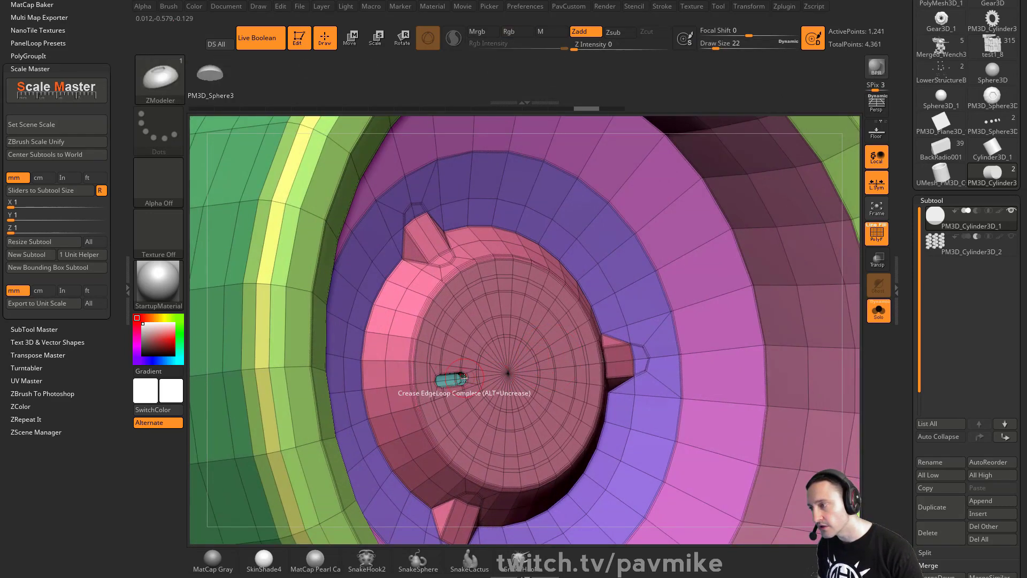
{"action": "key", "text": "space"}
{"action": "left_click", "coordinate": [394, 324]}
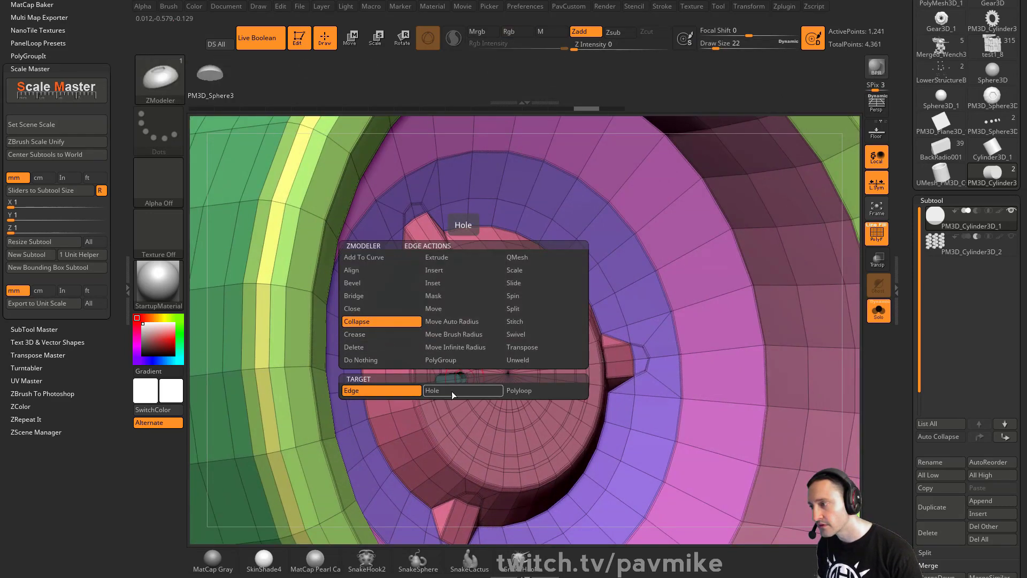
{"action": "left_click", "coordinate": [467, 395]}
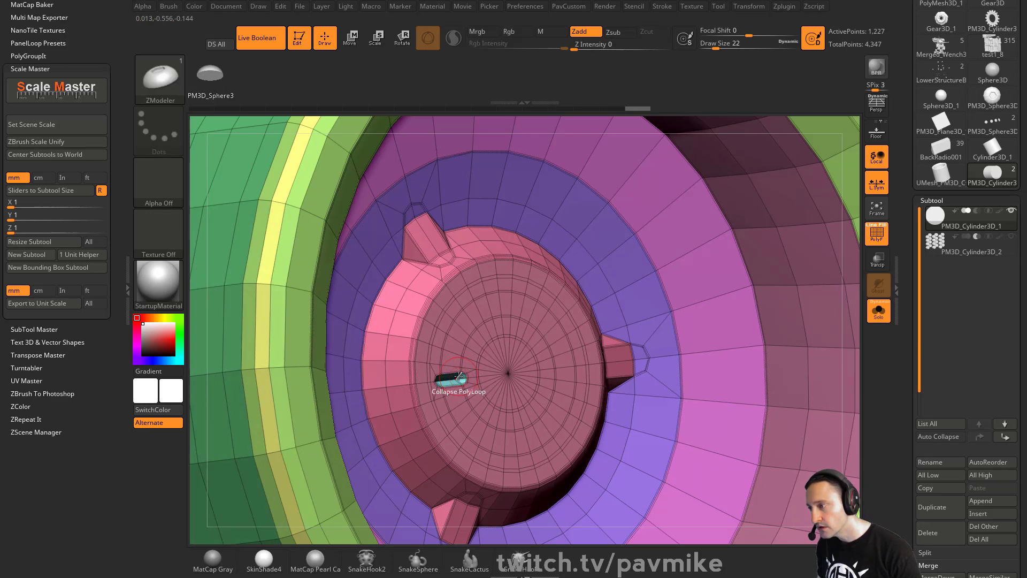
- Collapse the remaining extra edges of the hub's small slot individually with ZModeler's Edge target
{"action": "key", "text": "space"}
{"action": "left_click", "coordinate": [370, 391]}
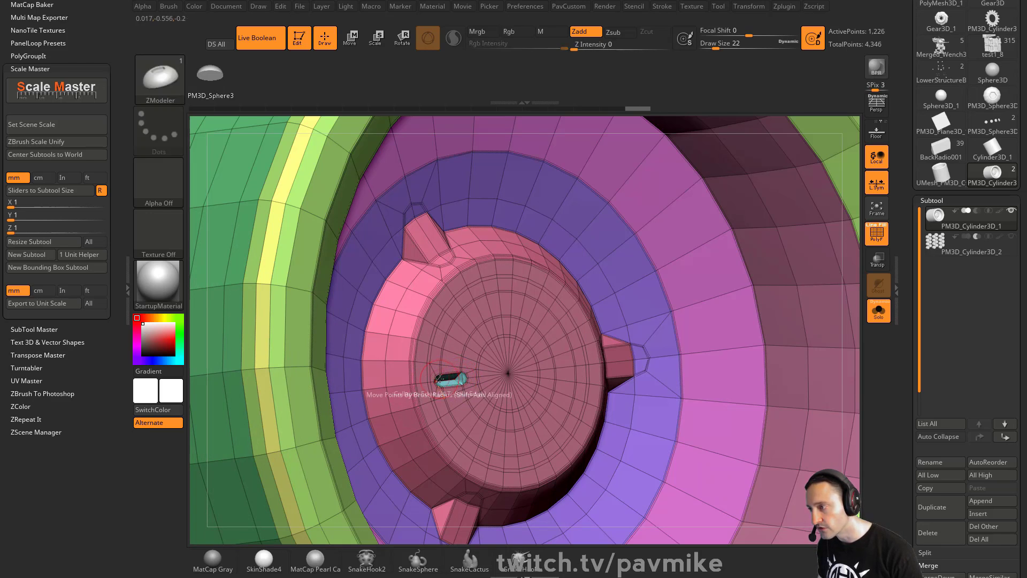
{"action": "left_click", "coordinate": [462, 372]}
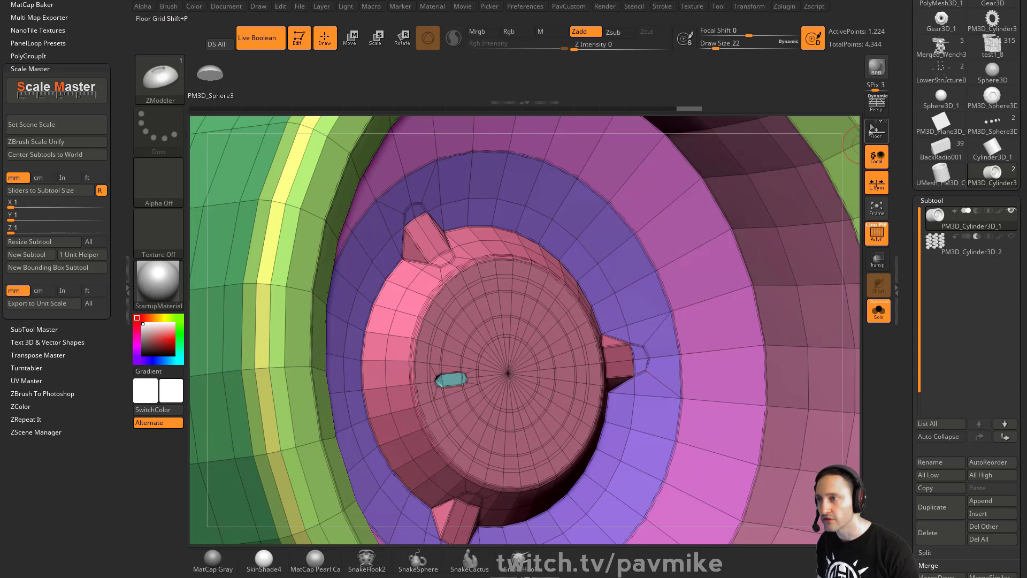
- Delete the cylinder's nonessential edge loops with Delete Loops and frame the whole mesh
{"action": "right_click_drag", "start_coordinate": [541, 455], "coordinate": [582, 149], "text": "ctrl"}
{"action": "scroll", "coordinate": [611, 189], "scroll_direction": "up", "scroll_amount": 5}
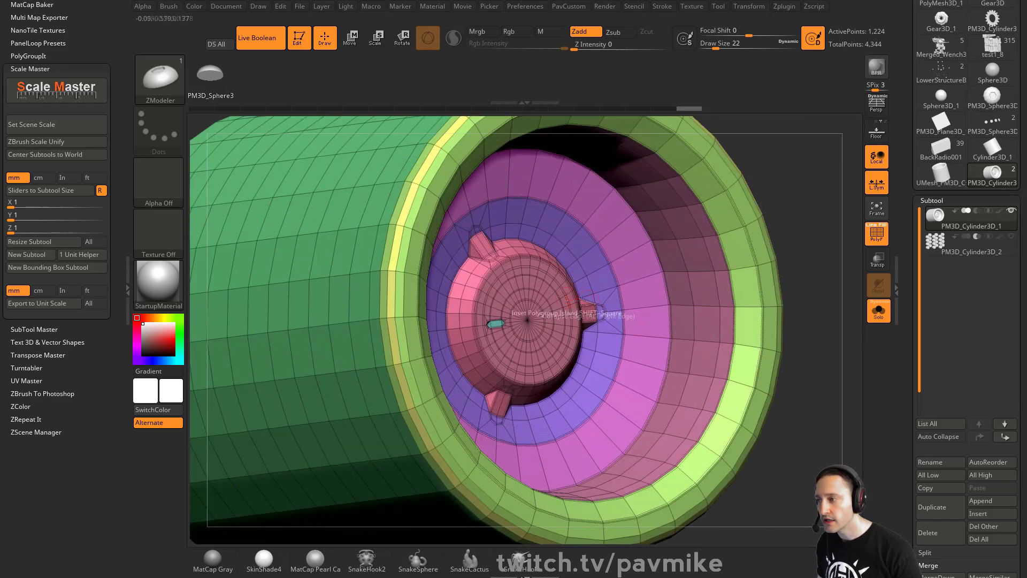
{"action": "left_click_drag", "start_coordinate": [906, 358], "coordinate": [921, 198]}
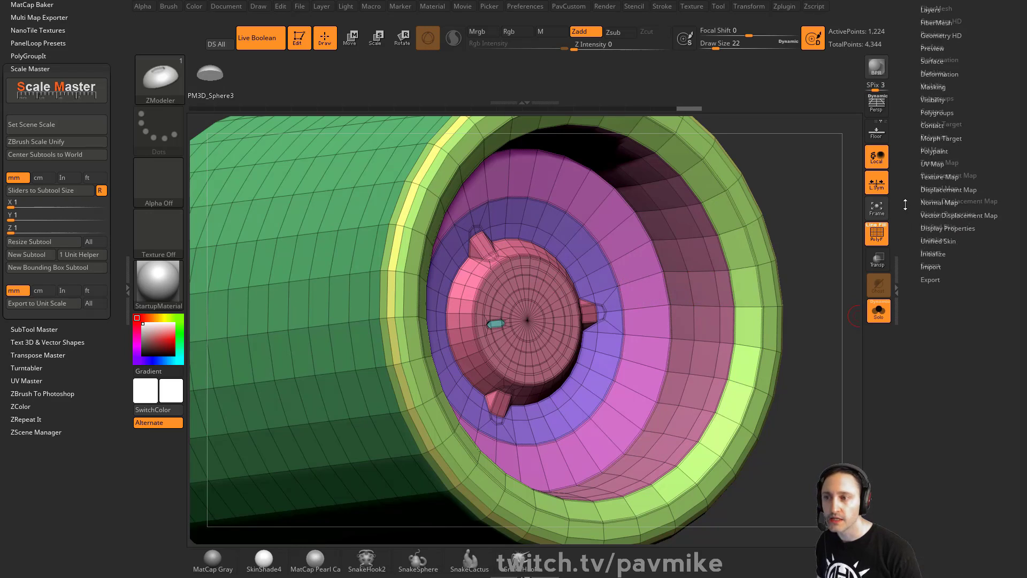
{"action": "left_click_drag", "start_coordinate": [920, 61], "coordinate": [965, 194]}
{"action": "left_click_drag", "start_coordinate": [933, 224], "coordinate": [924, 199]}
{"action": "left_click", "coordinate": [924, 201], "text": "shift"}
{"action": "left_click", "coordinate": [935, 327]}
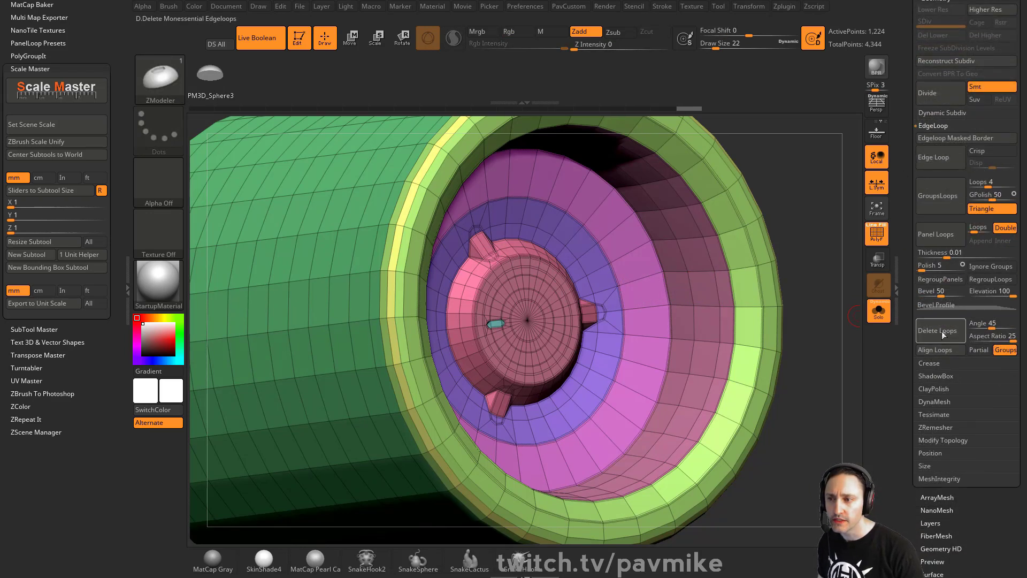
{"action": "key", "text": "f"}
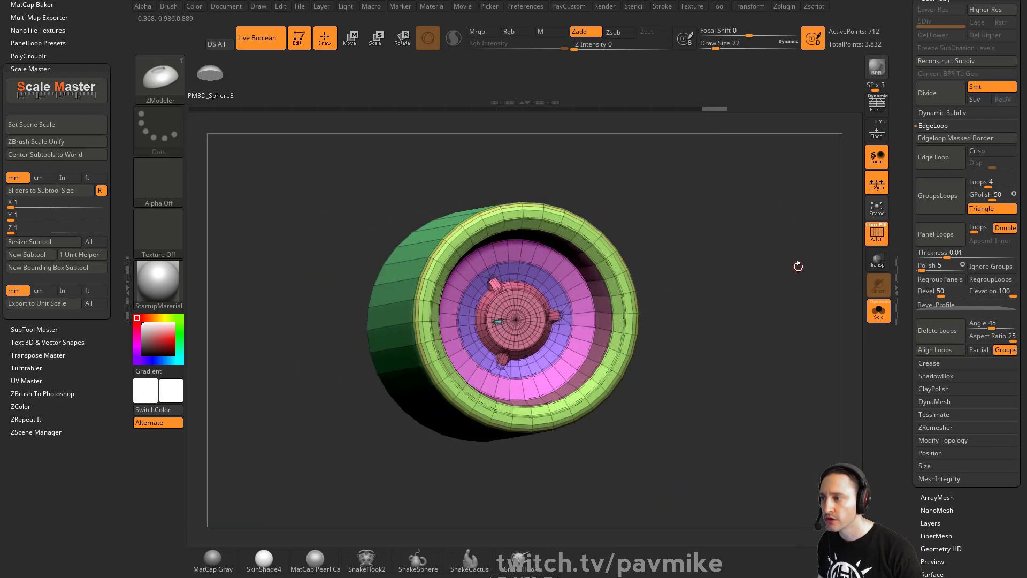